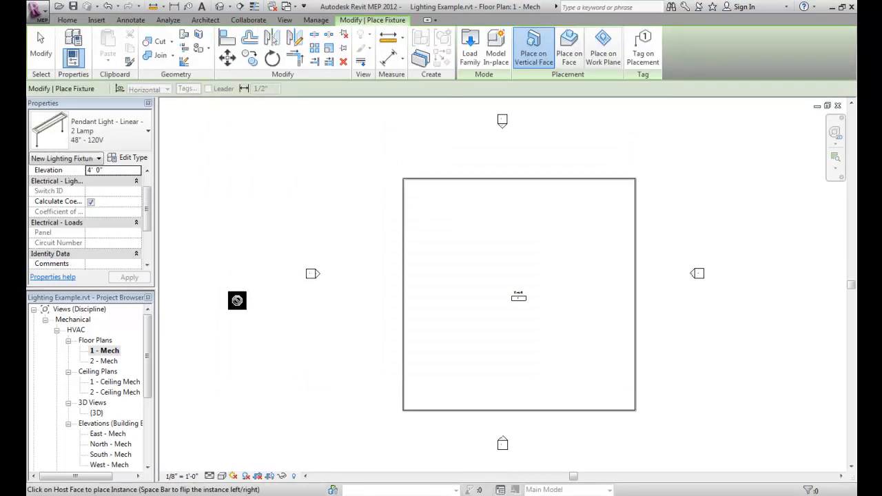
Step: Place a 48" - 120V linear two-lamp pendant light on the roof face near the northeast corner in floor plan 2 - Mech
double_click(104, 361)
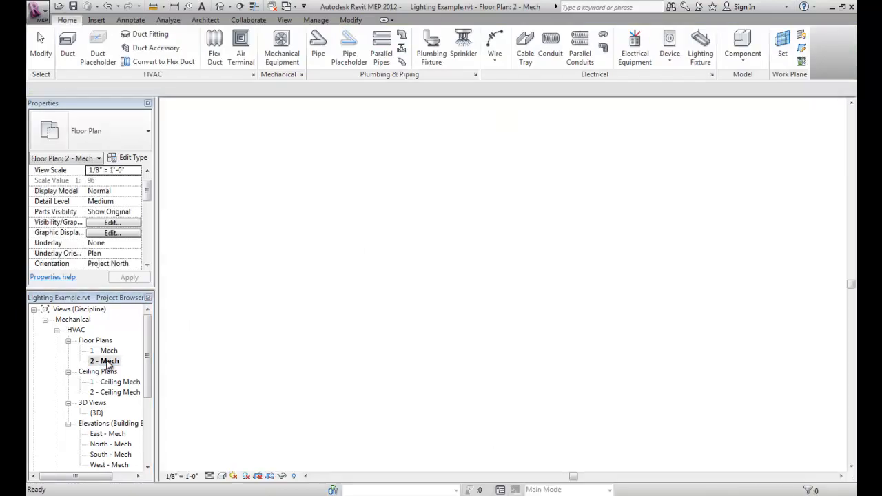
click(700, 56)
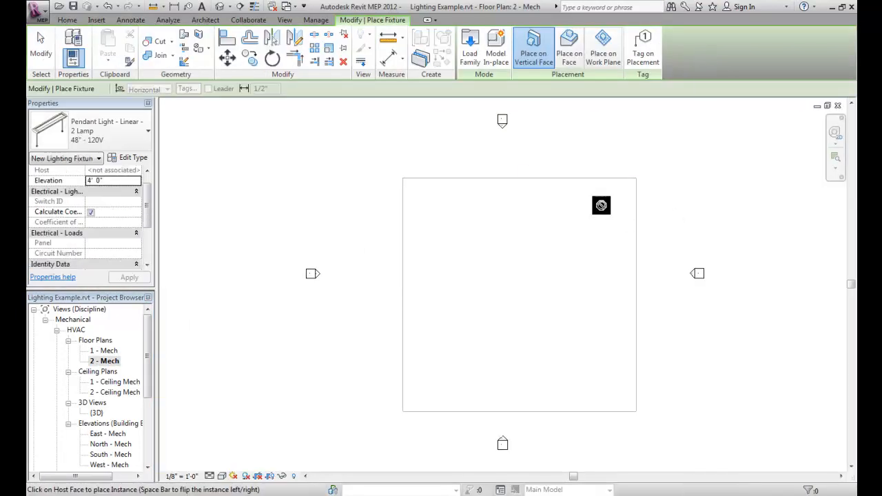
click(569, 48)
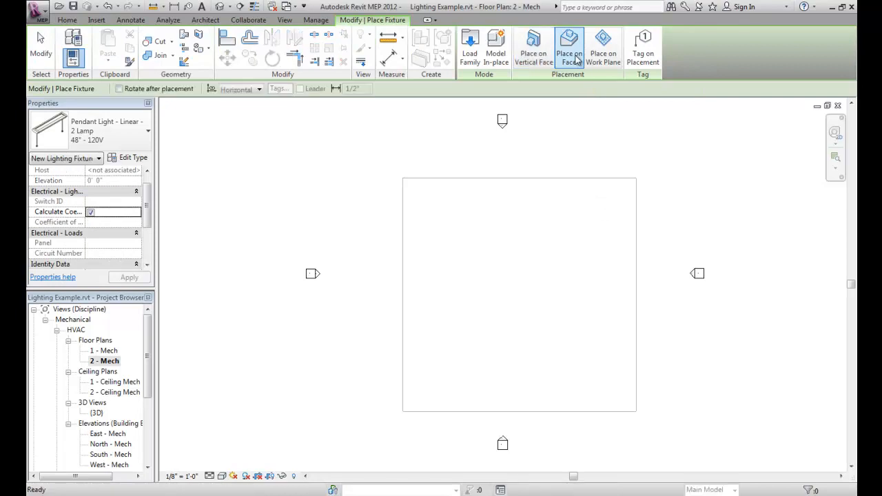
click(591, 213)
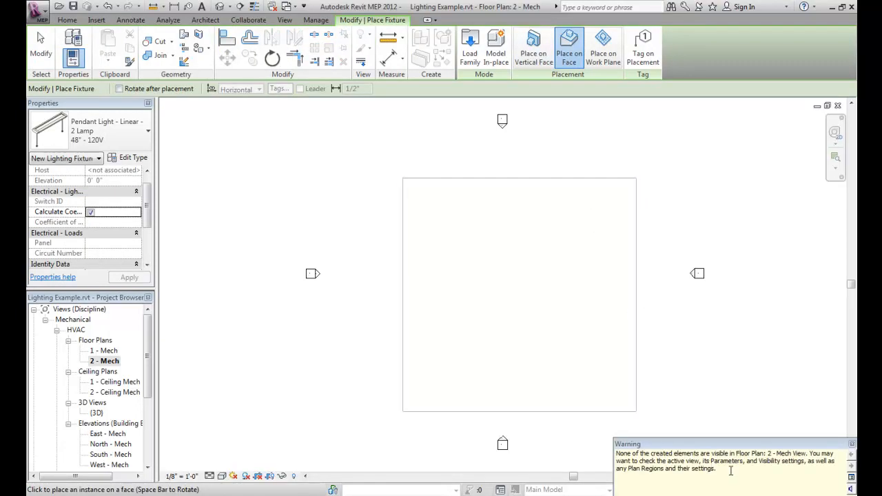
Step: Turn on the visibility of the Lighting Fixtures category in floor plan 2 - Mech
click(105, 361)
click(113, 222)
scroll(289, 265, down, 4)
click(247, 271)
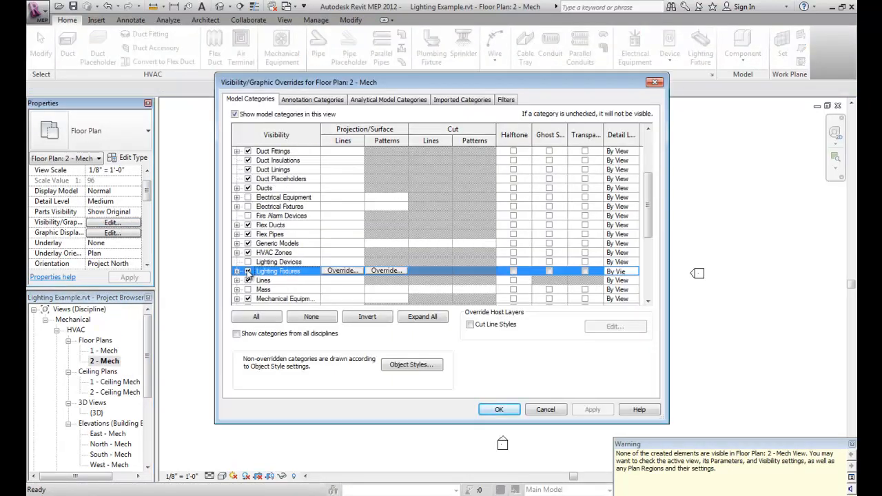
click(499, 410)
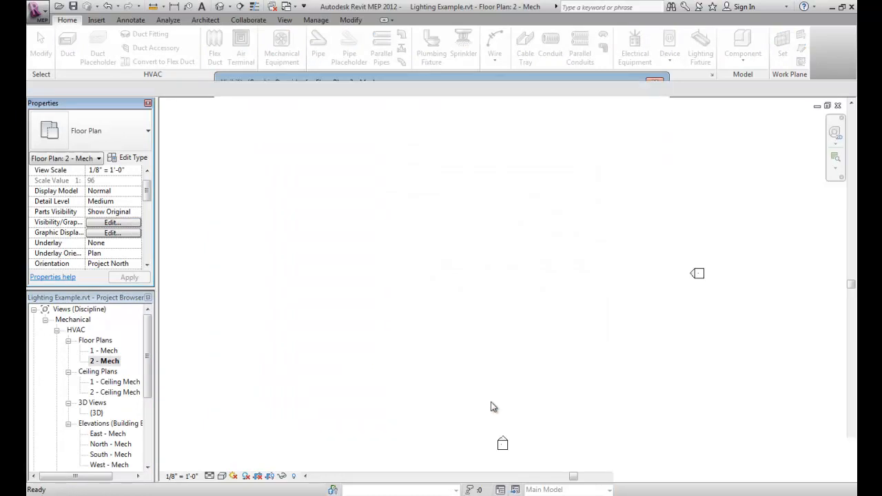
Step: Turn on the visibility of the Lighting Fixtures category in floor plan 1 - Mech
click(105, 351)
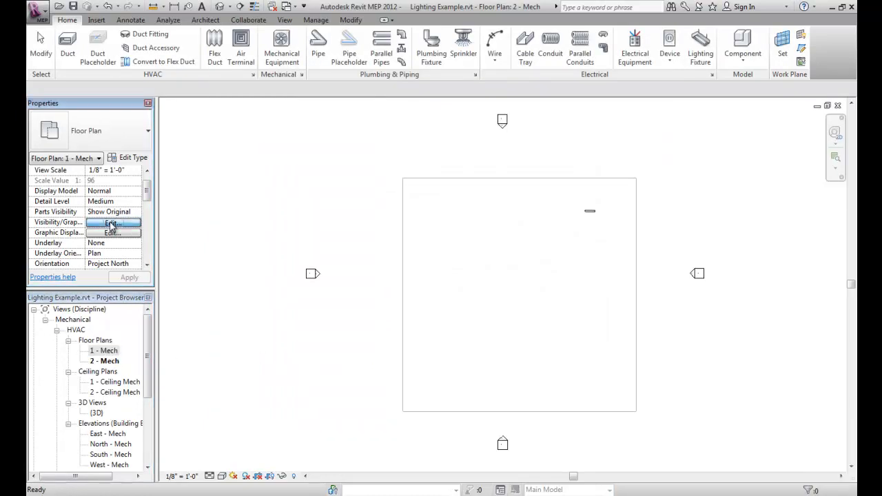
click(113, 222)
scroll(326, 257, down, 3)
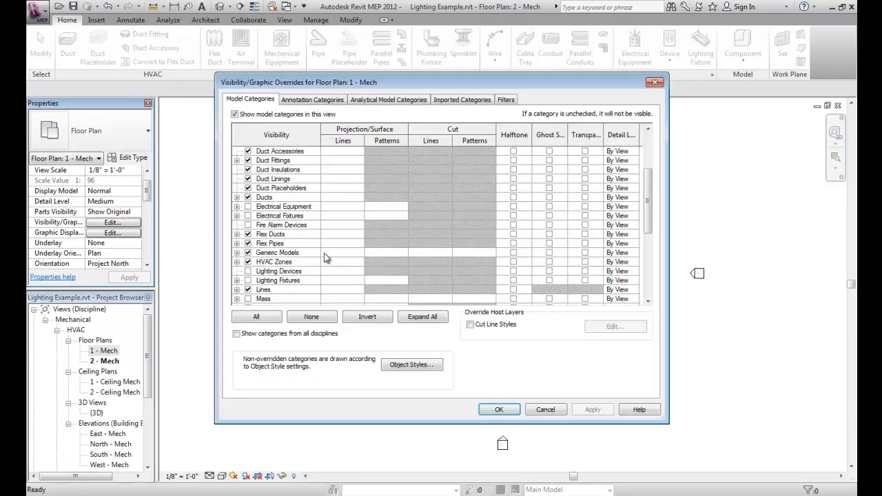
click(247, 281)
click(500, 409)
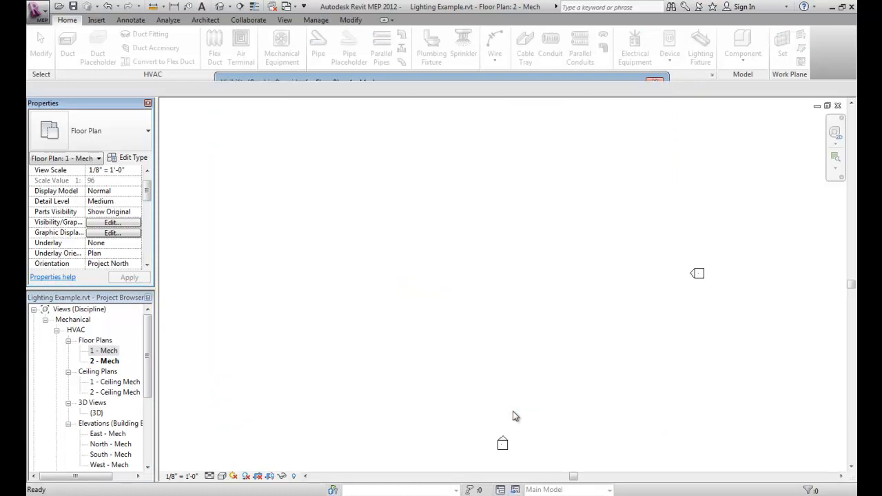
Step: Open the East - Mech elevation and make its Lighting Fixtures category visible
click(111, 435)
right_click(109, 437)
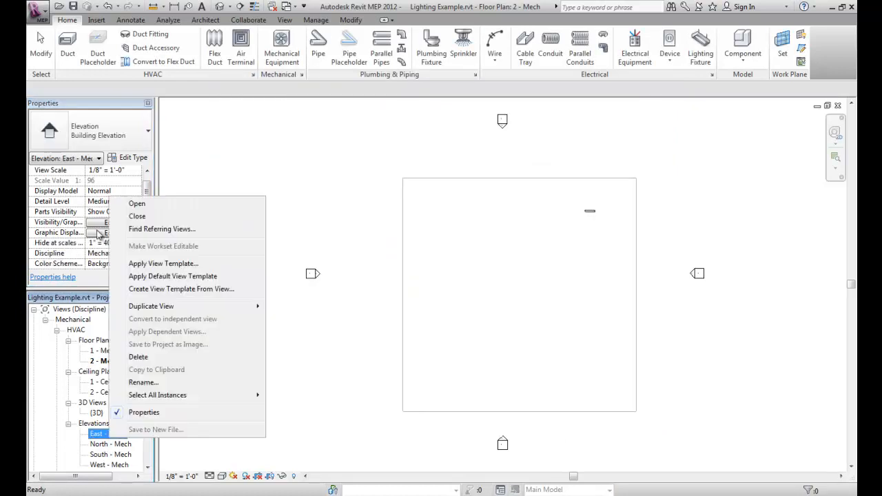
double_click(107, 439)
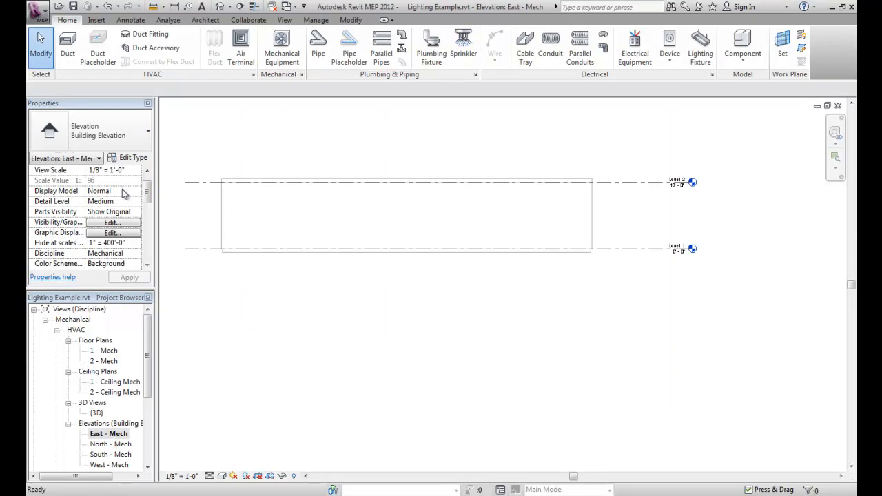
click(114, 225)
scroll(317, 282, down, 5)
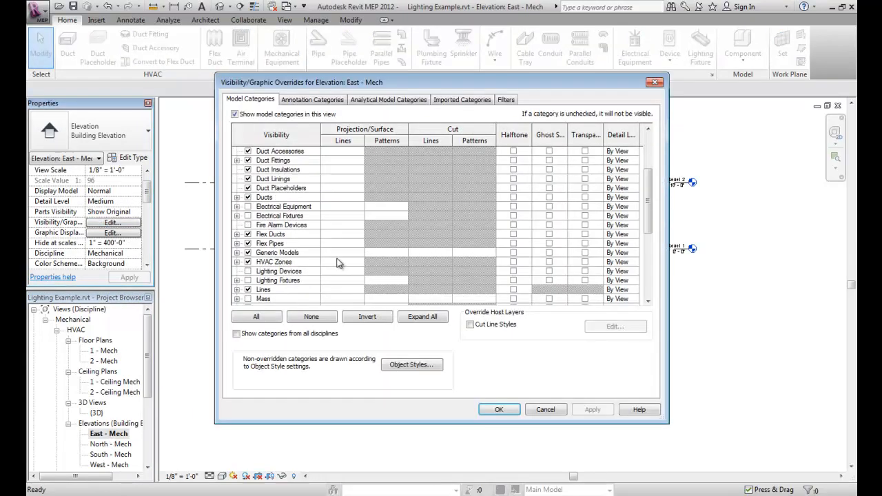
click(248, 281)
click(509, 412)
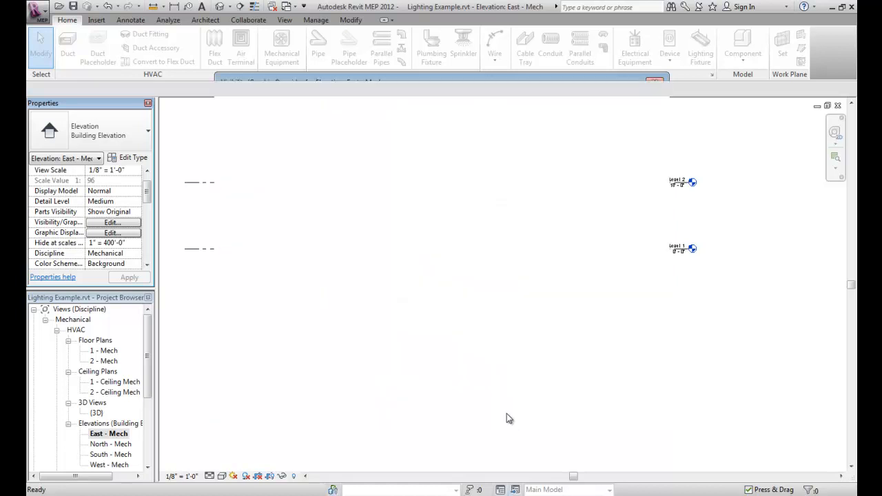
Step: Flip the pendant light's work plane in the east elevation so the fixture hangs below the roof
scroll(559, 180, up, 5)
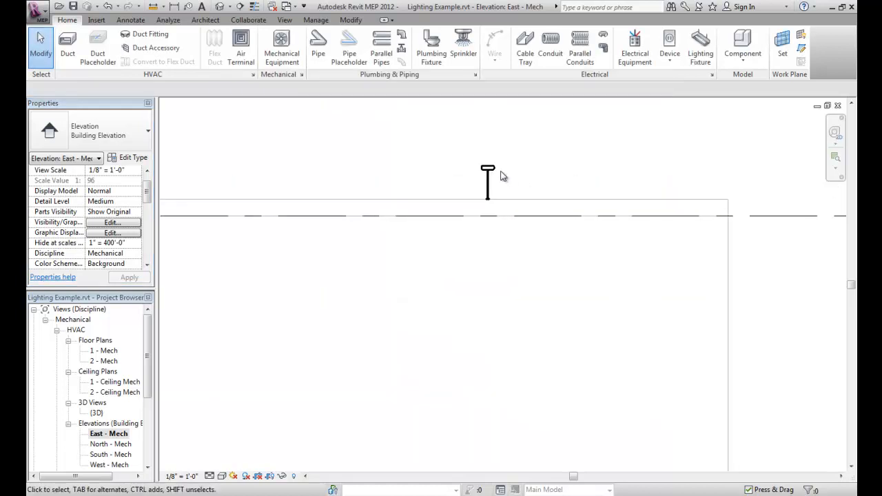
click(493, 173)
click(462, 142)
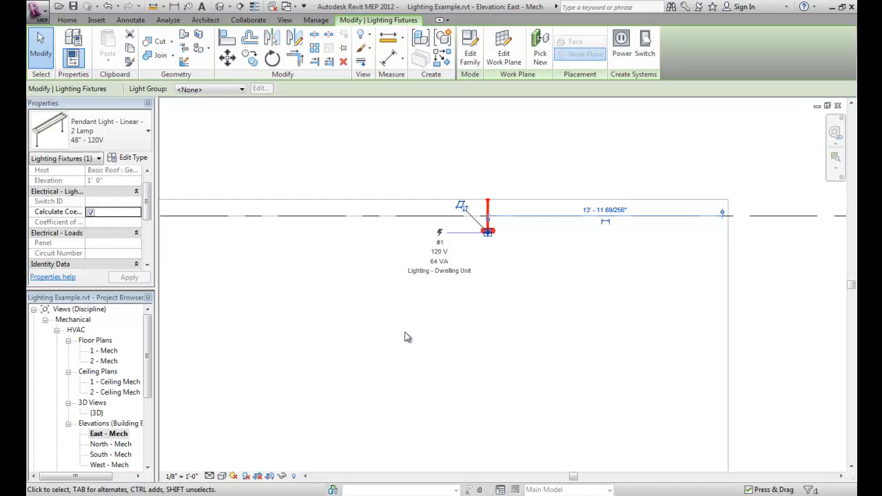
Step: Change the pendant light to the 96" - 120V type and set its drop from ceiling to 4' 0"
click(132, 158)
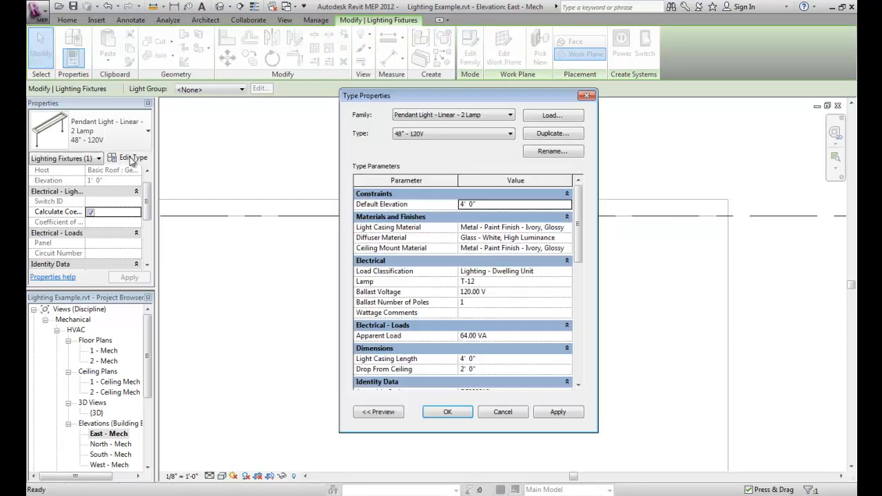
click(475, 134)
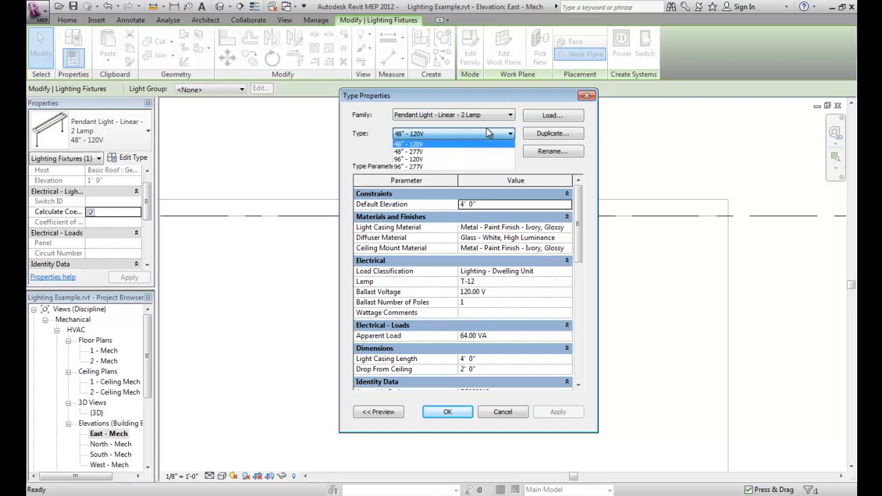
click(413, 155)
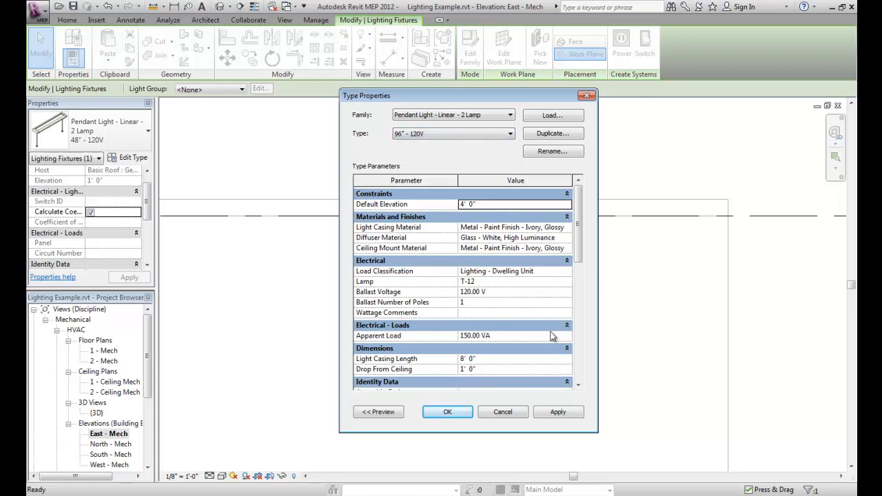
drag(580, 248, 580, 282)
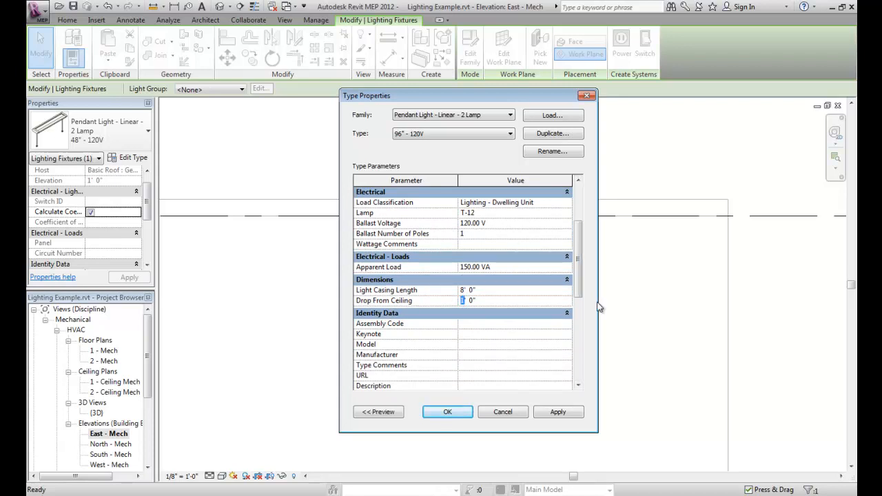
click(444, 412)
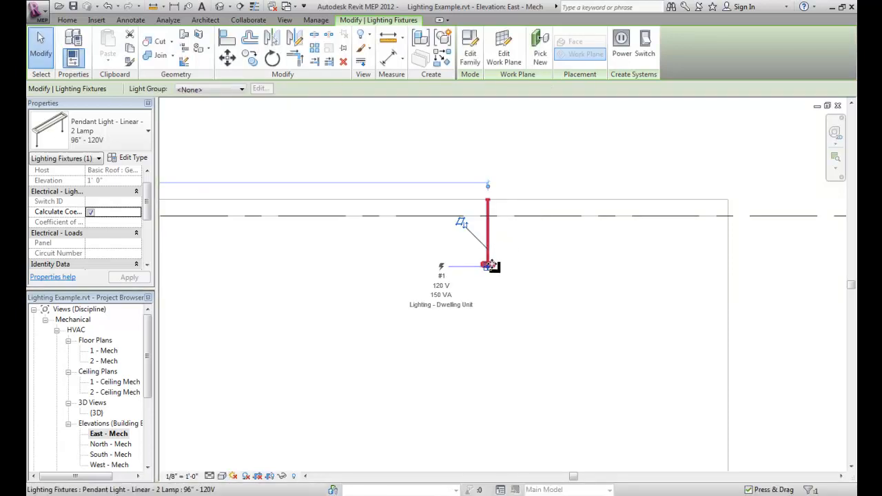
Step: Assign Metalux DIM-396T8.ies as the photometric web file of the 96" - 120V pendant light type
click(143, 160)
drag(581, 252, 576, 285)
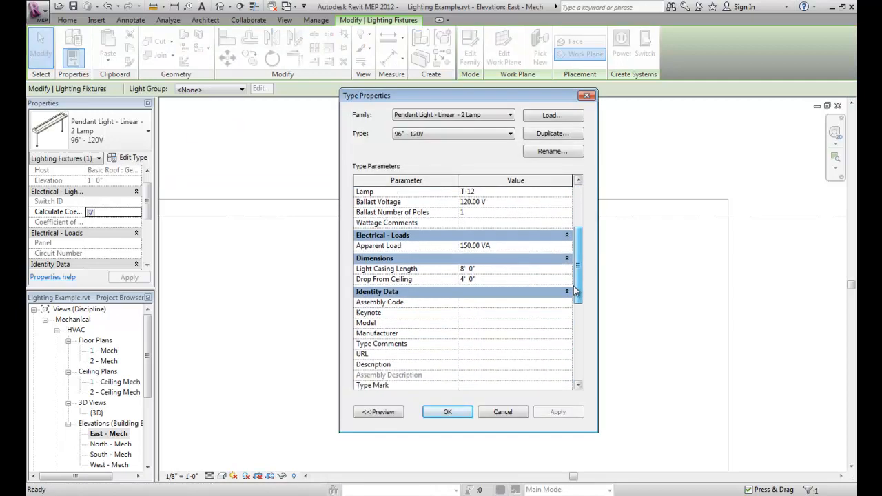
scroll(576, 285, down, 6)
click(492, 277)
click(562, 287)
click(567, 287)
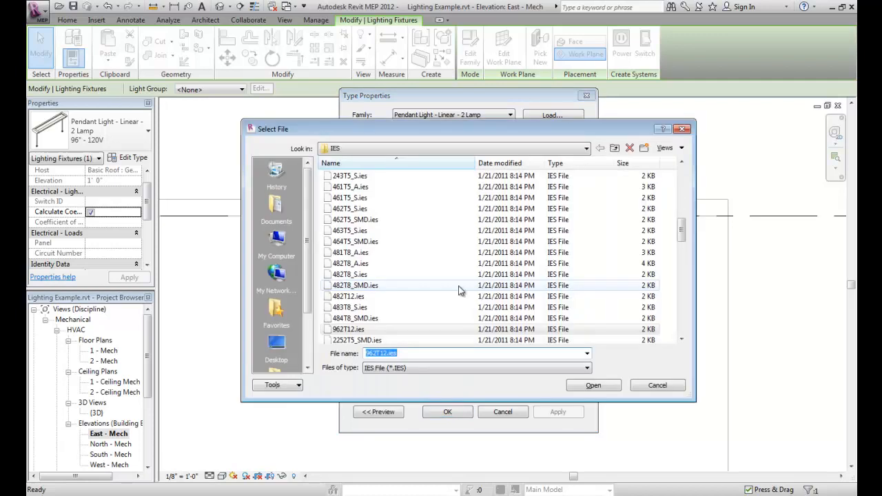
click(340, 293)
key(m)
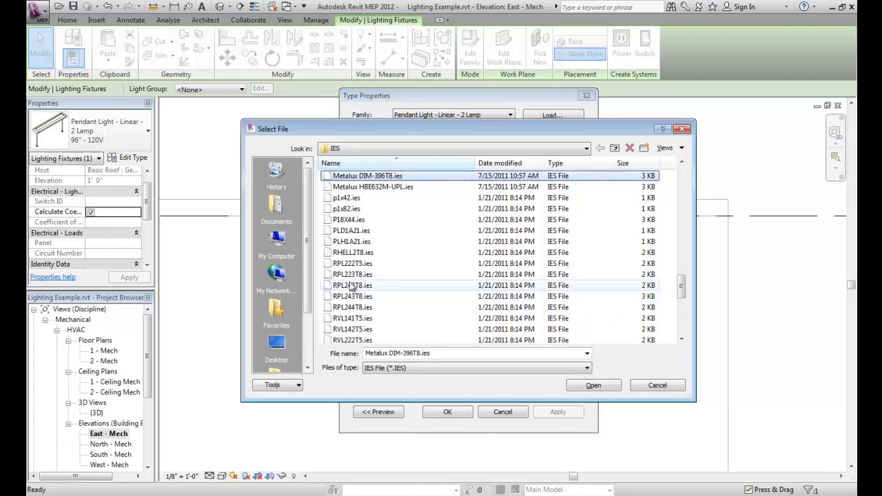
double_click(365, 181)
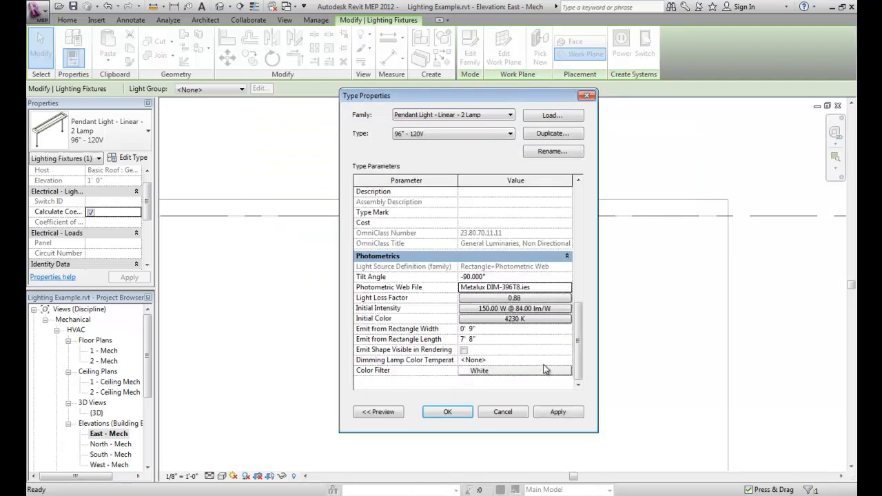
Step: Adjust the ballast loss factor of the pendant light type to give a light loss factor of 0.81
click(530, 298)
click(566, 298)
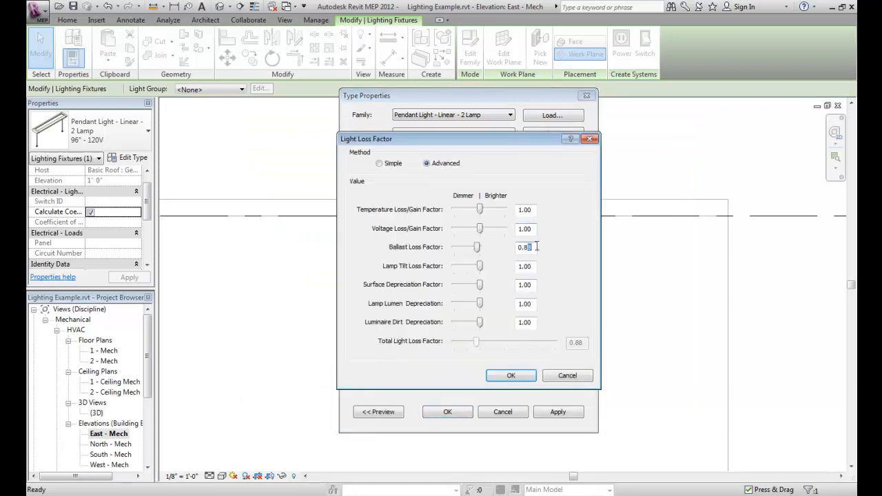
click(511, 376)
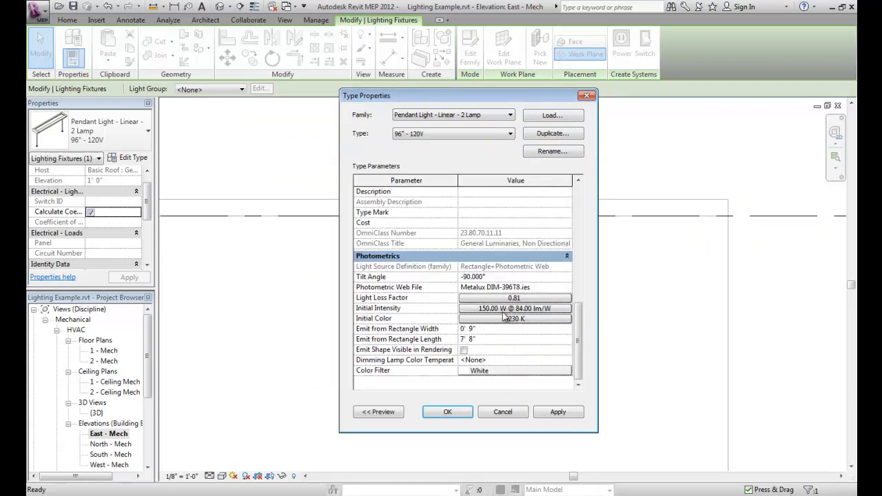
Step: Set the type's initial intensity to 196.70 W with an efficacy of 90.75 lm/W and accept the type properties
click(492, 312)
text(196.7)
key(Tab)
text(90.)
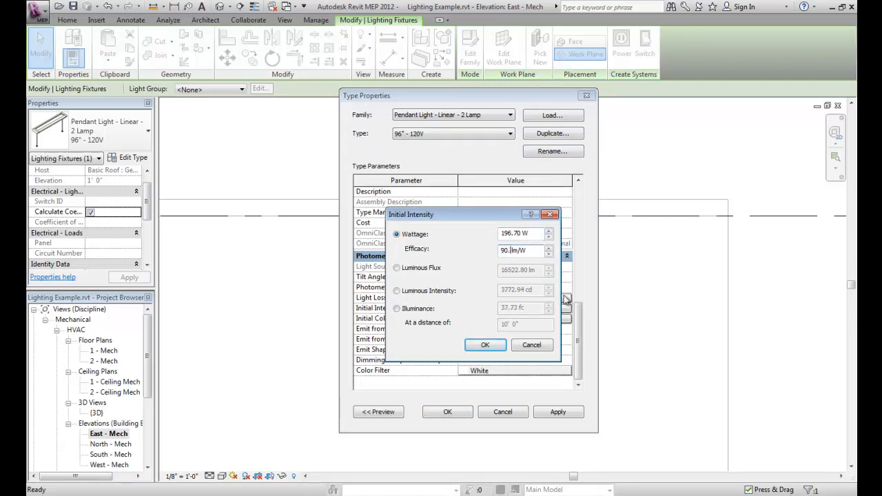
click(490, 346)
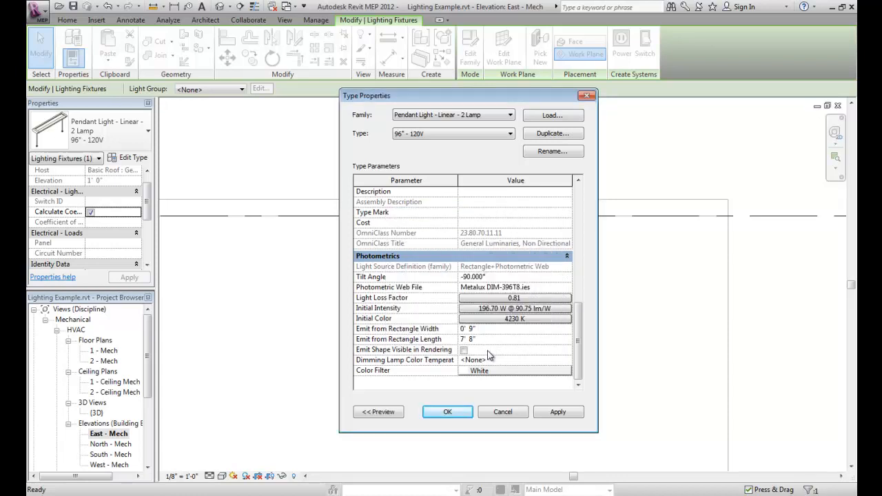
click(448, 412)
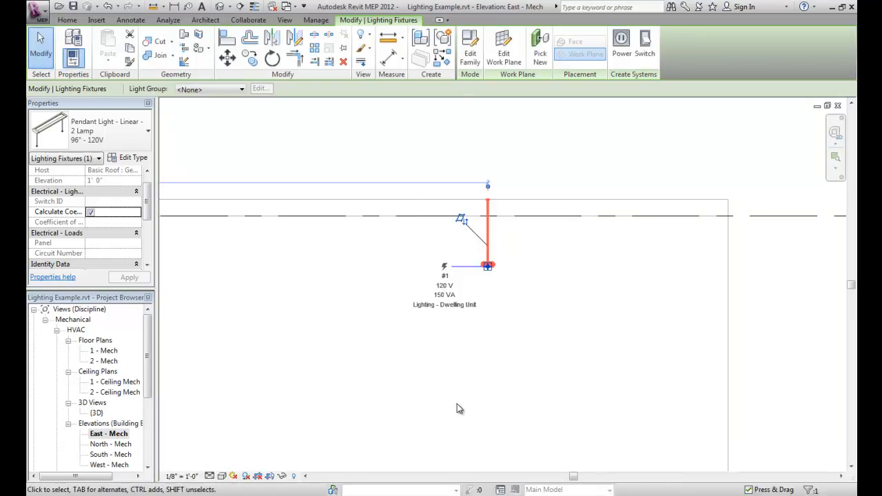
Step: In floor plan 1 - Mech, set the pendant light's distance from the south wall to 50 feet
double_click(104, 352)
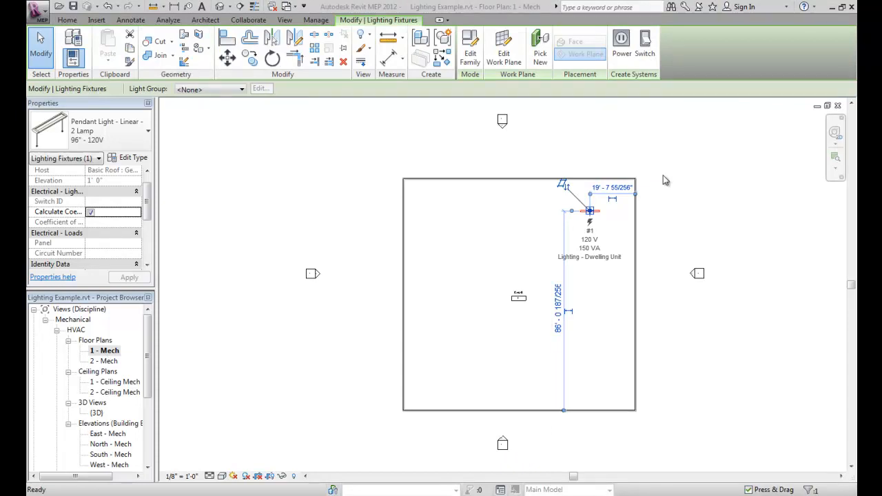
scroll(624, 230, up, 2)
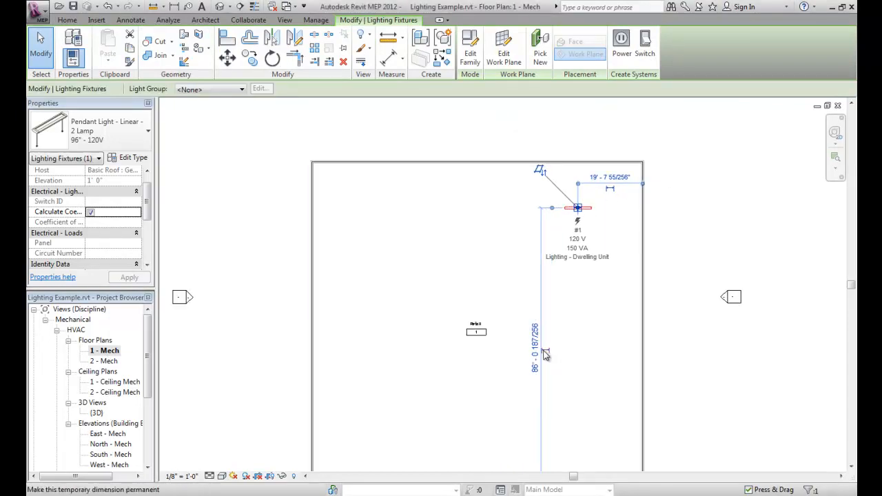
click(535, 350)
text(50)
key(Return)
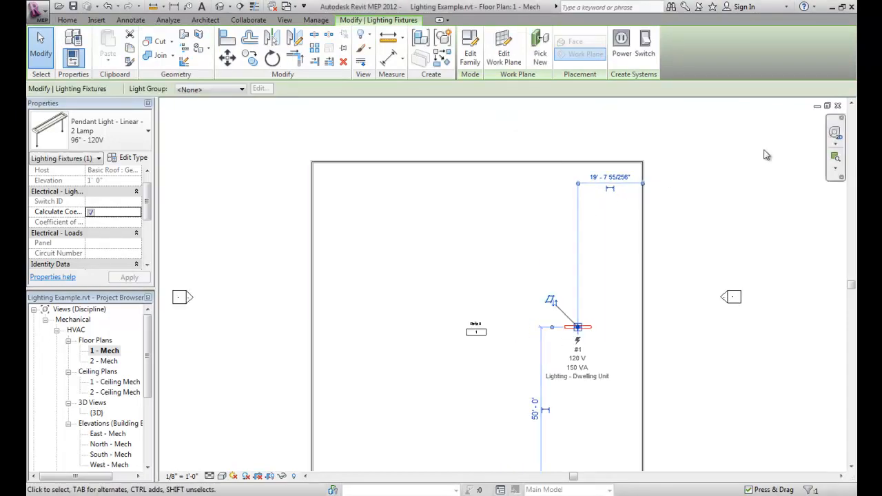
click(605, 174)
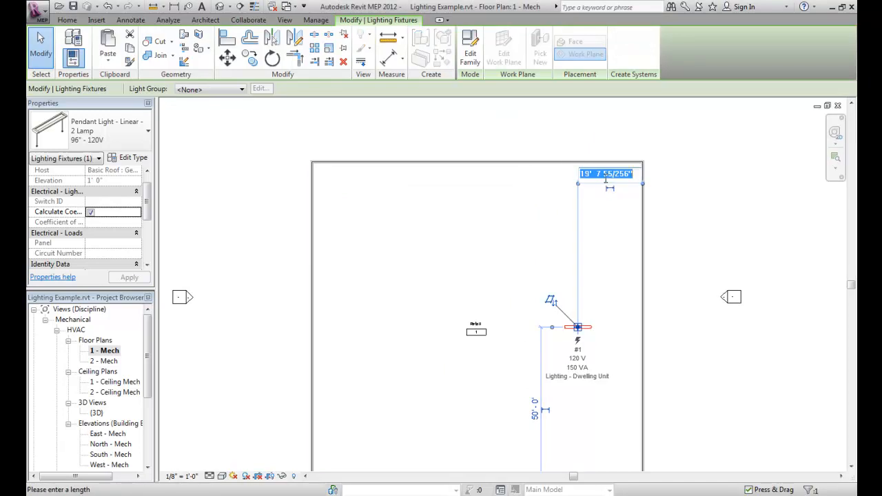
text(1)
key(Return)
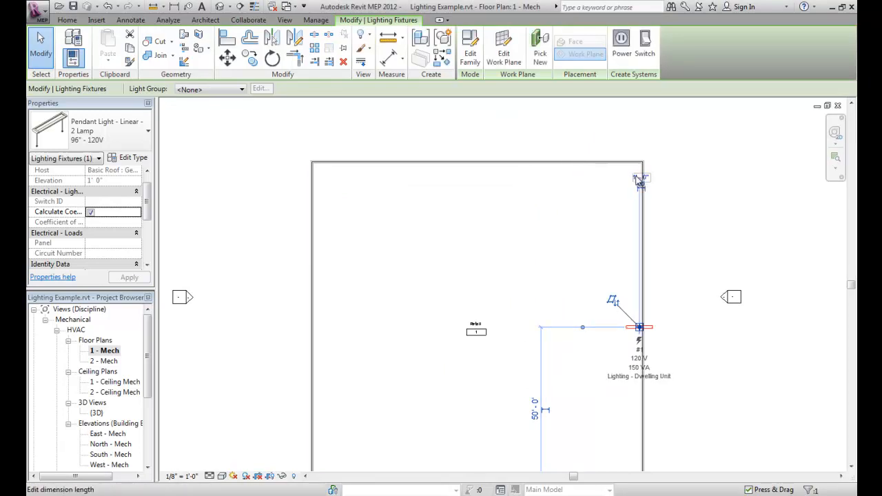
Step: Set the pendant light's distance from the east wall to 5 feet
click(639, 180)
text(5)
key(Return)
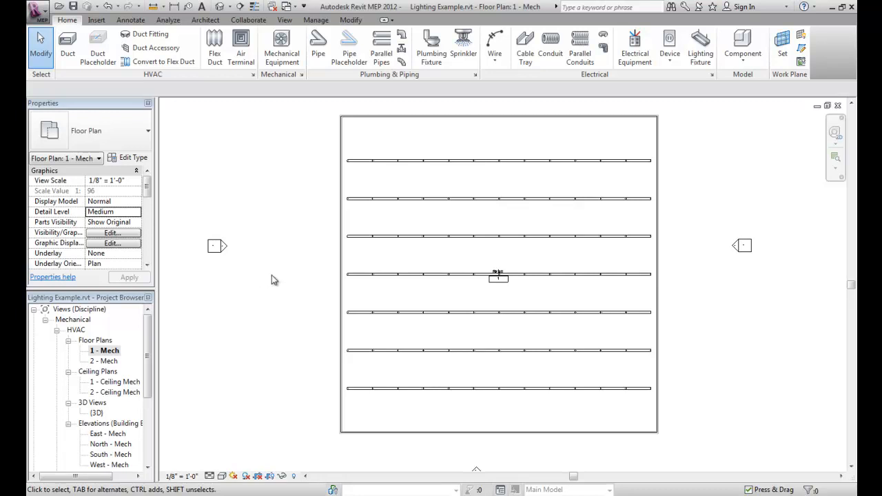
Step: Start an in-place mass in the floor plan and sketch a rectangle about 4 feet wide and 85 feet long near the west wall
click(206, 19)
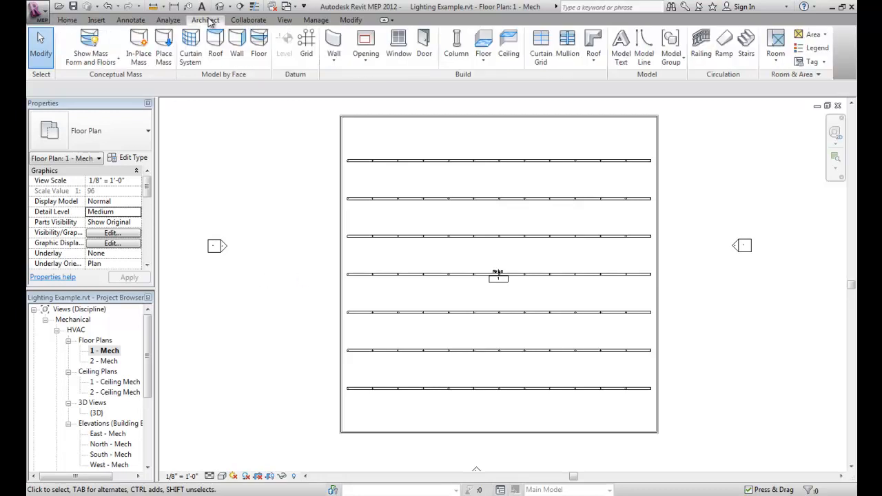
click(138, 55)
click(445, 264)
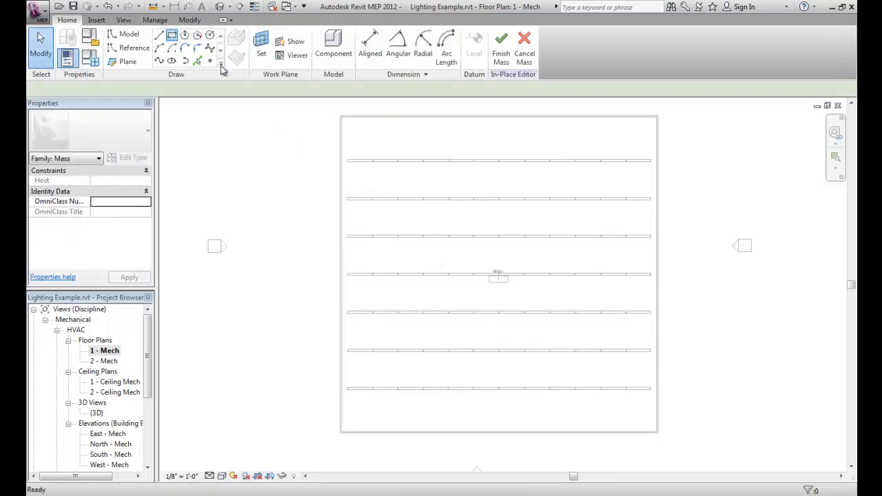
click(172, 37)
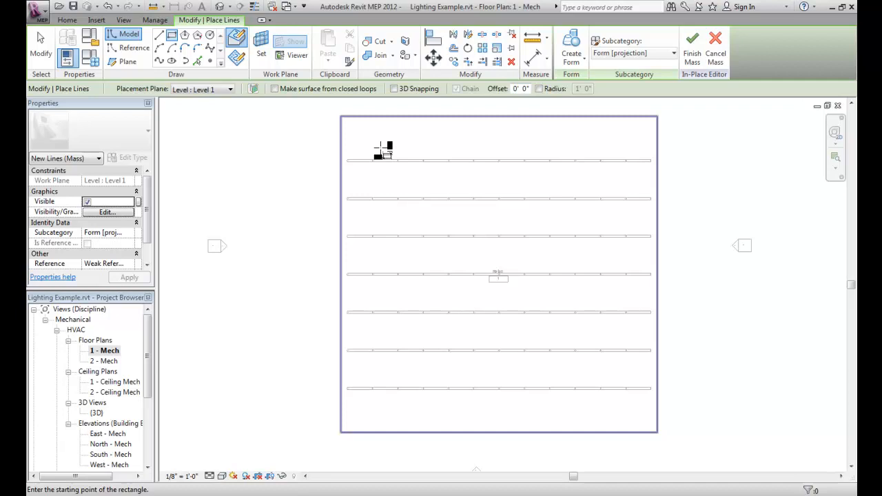
click(381, 149)
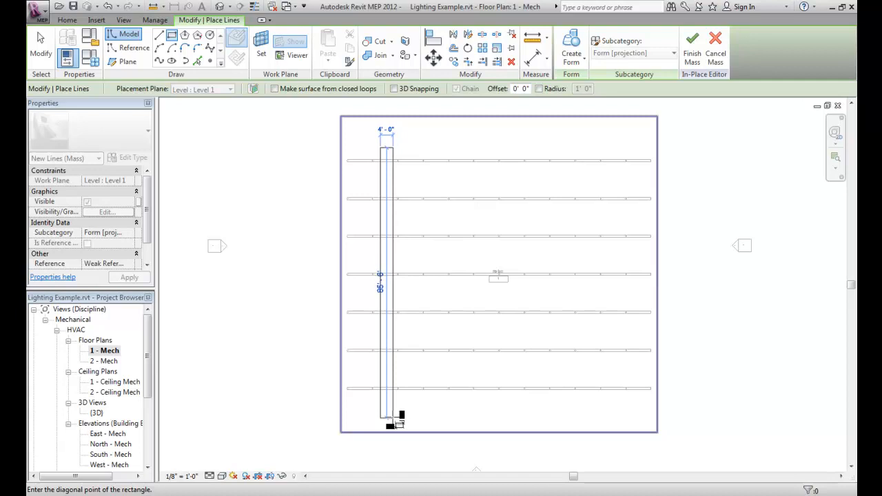
click(393, 417)
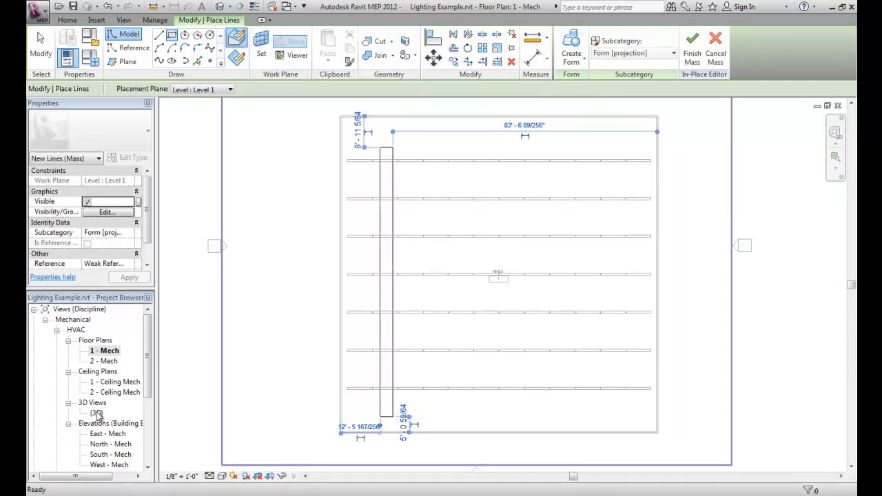
Step: In the {3D} view, create a solid form from the rectangle, set its height to 7 feet and finish the mass
double_click(96, 413)
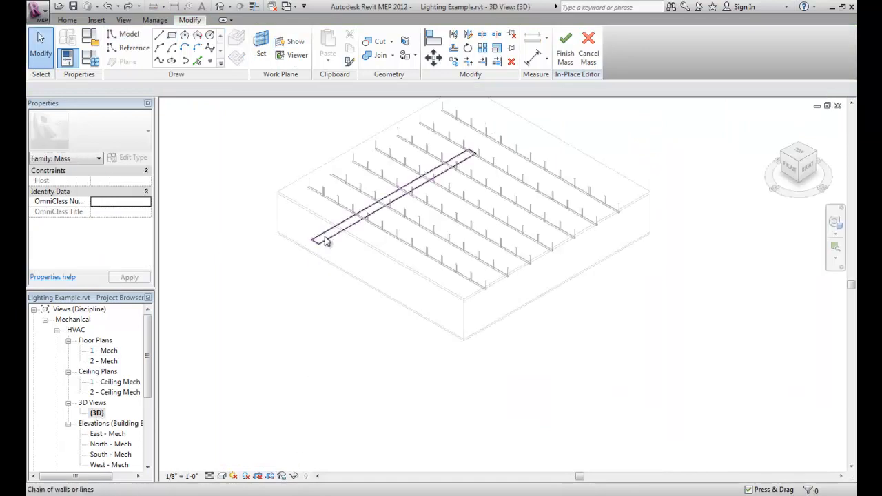
key(Tab)
click(327, 241)
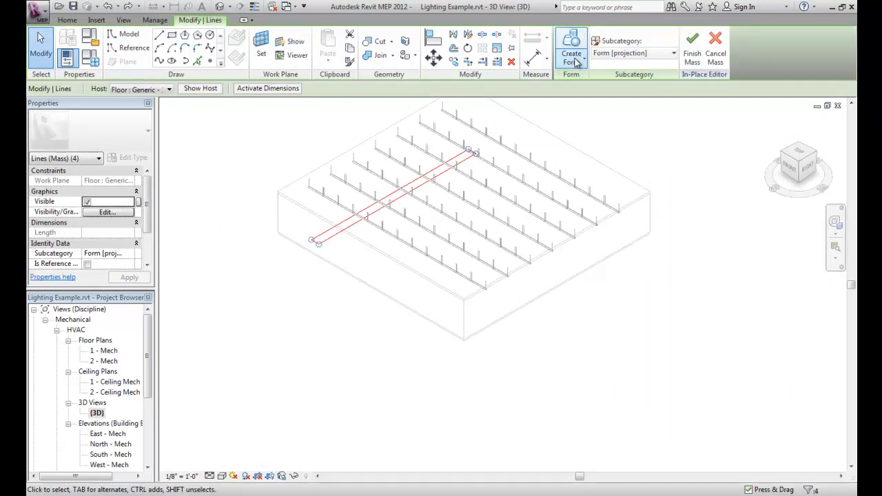
click(576, 62)
click(570, 76)
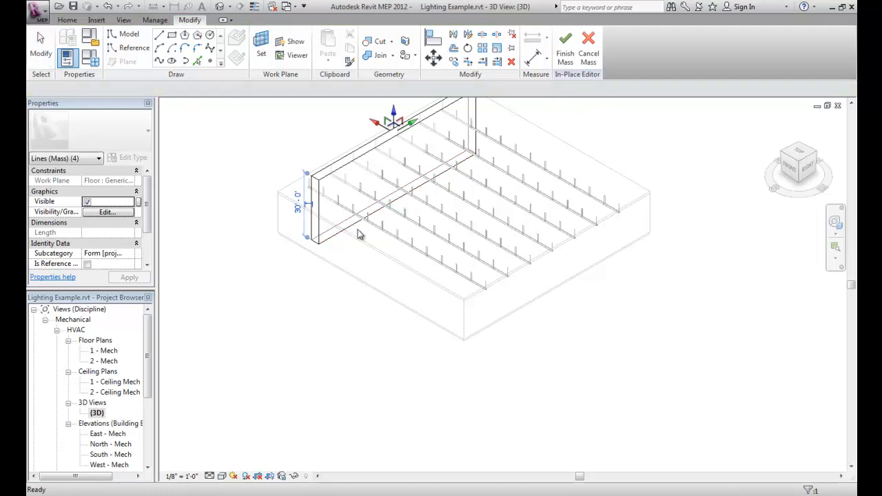
click(297, 202)
text(7)
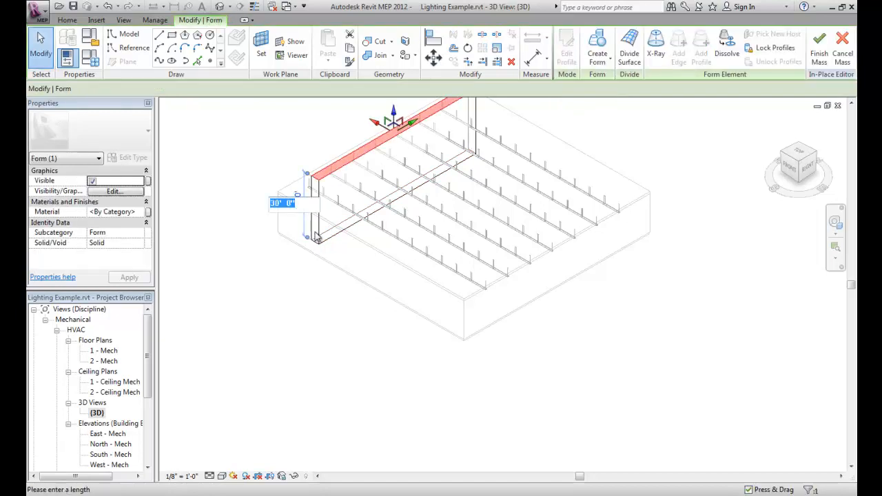
key(Return)
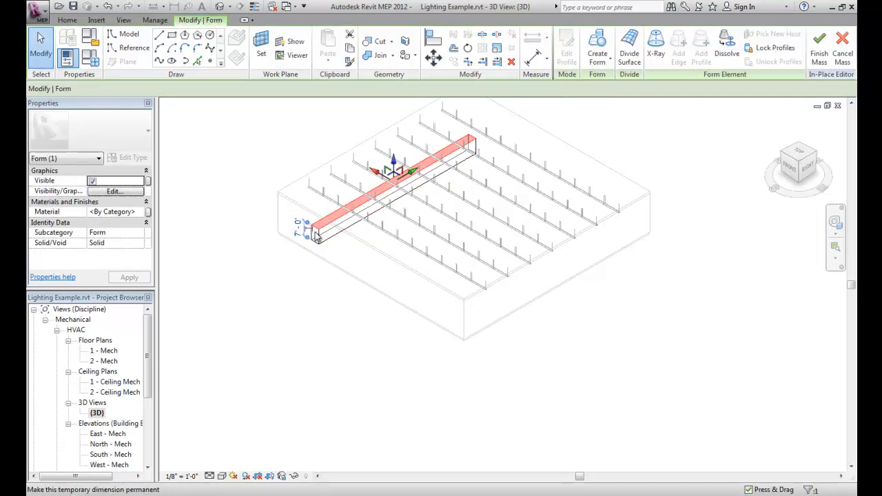
click(819, 43)
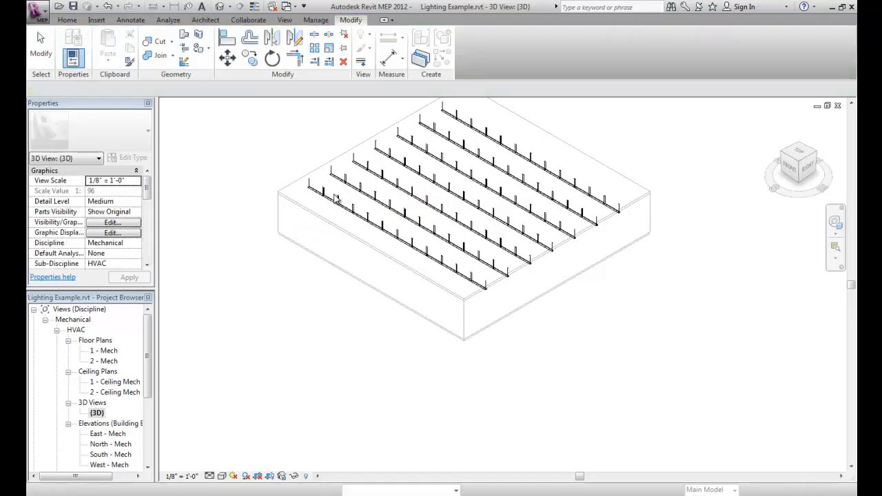
Step: In floor plan 1 - Mech, move the mass and repeat it as eight evenly spaced parallel rows across the room
double_click(116, 351)
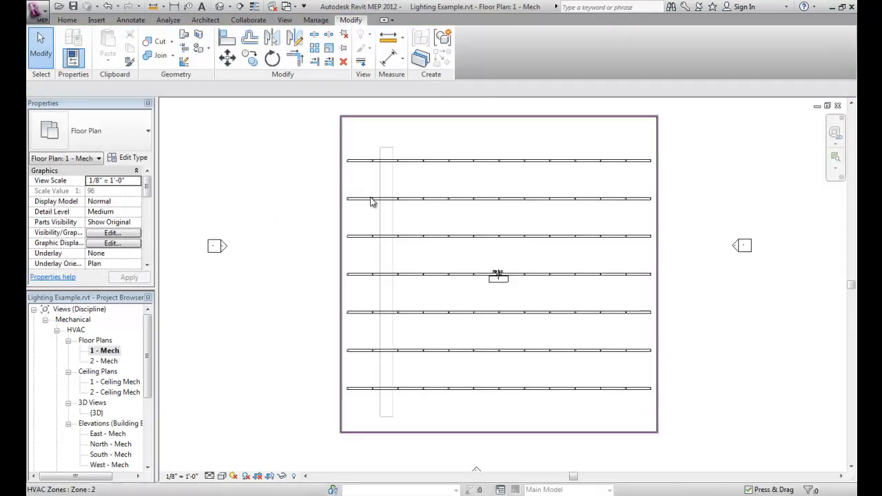
click(383, 185)
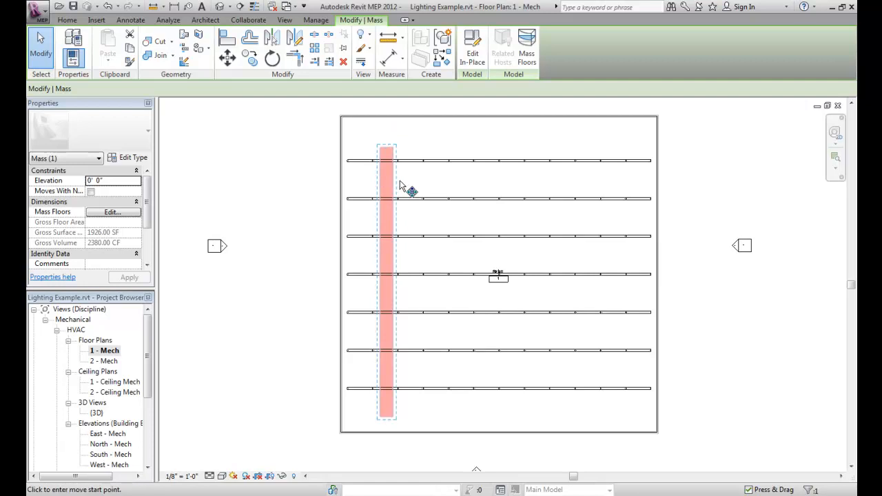
key(m)
key(v)
click(401, 181)
text(1)
key(Return)
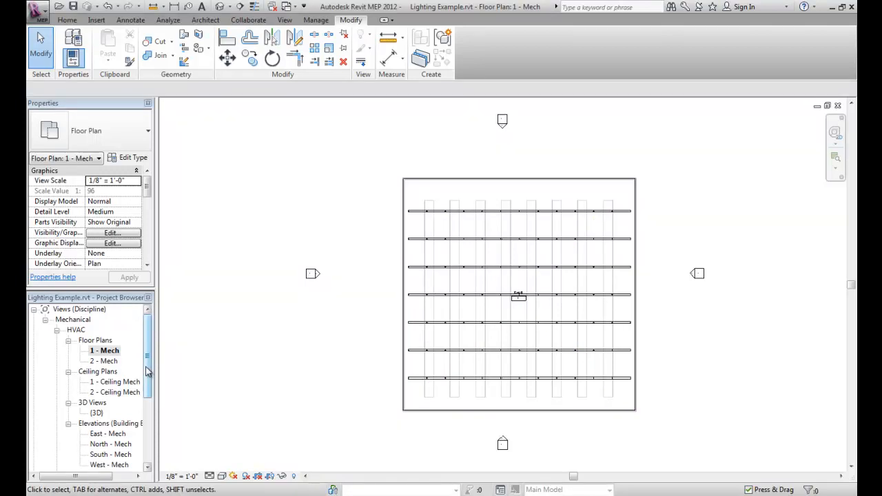
Step: Create a new schedule for the Spaces category and add the Name field to it
drag(146, 372, 147, 434)
right_click(103, 423)
click(147, 348)
drag(426, 206, 427, 298)
double_click(352, 264)
drag(395, 196, 395, 253)
double_click(309, 220)
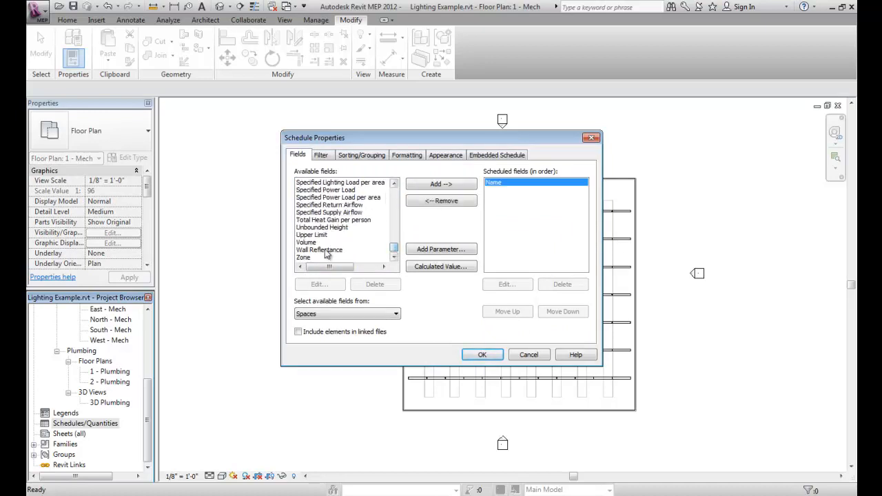
Step: Add Wall Reflectance, Floor Reflectance, Ceiling Reflectance and Average Estimated Illumination to the space schedule and generate it
double_click(324, 250)
click(396, 215)
click(397, 215)
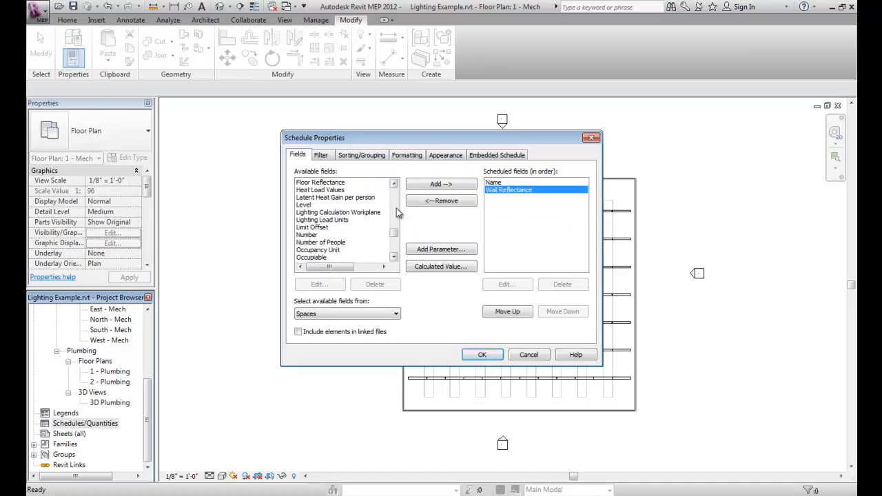
double_click(371, 183)
click(397, 207)
double_click(333, 199)
click(393, 198)
double_click(346, 198)
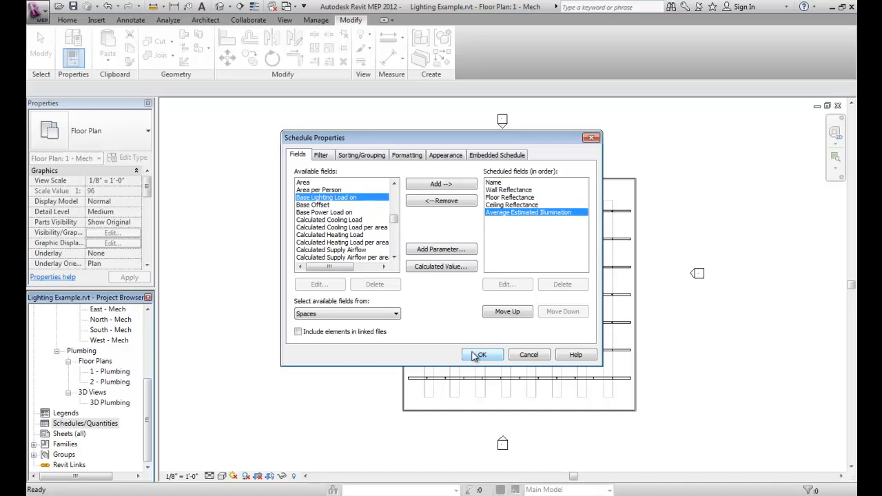
click(482, 355)
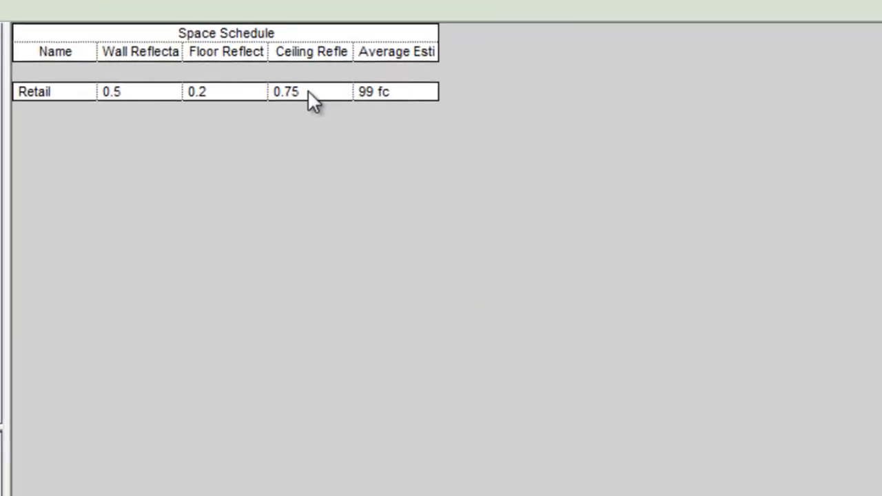
Step: Set the Retail space's ceiling reflectance to 0.8 in the space schedule
click(311, 96)
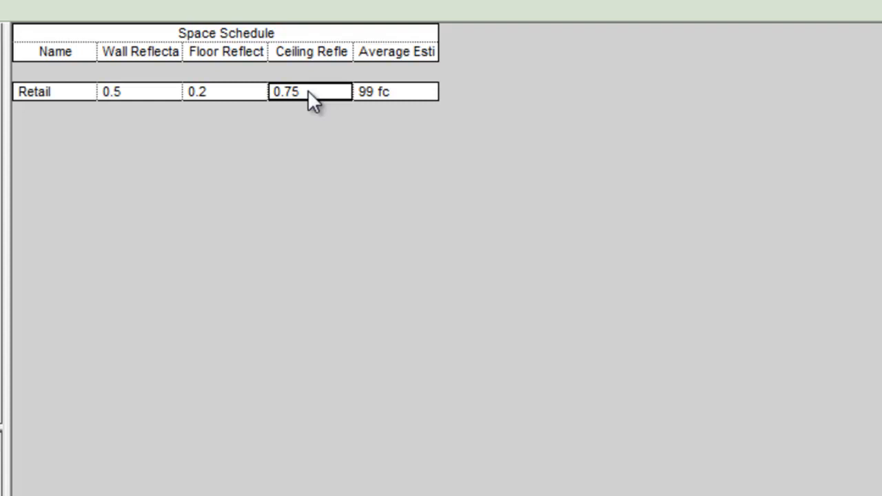
click(308, 93)
key(BackSpace)
key(BackSpace)
text(8)
key(Return)
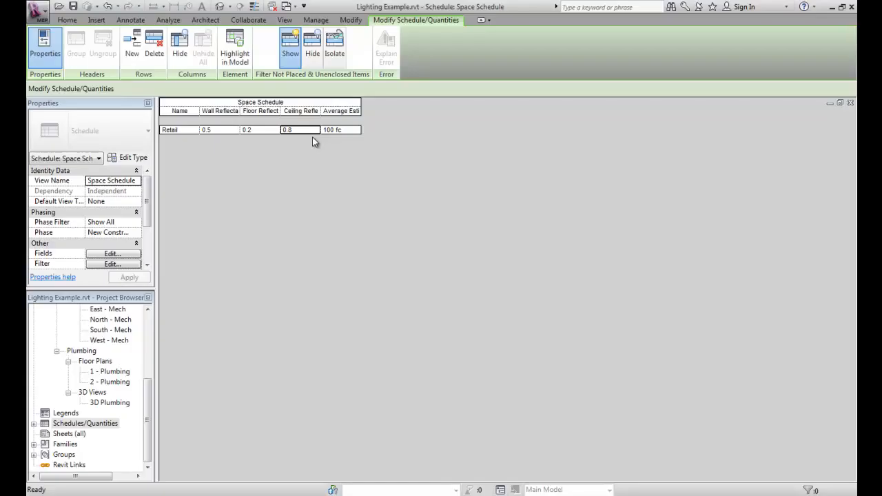
Step: For the {3D} view, set the rendering lighting scheme to Interior: Artificial only
drag(149, 402, 137, 308)
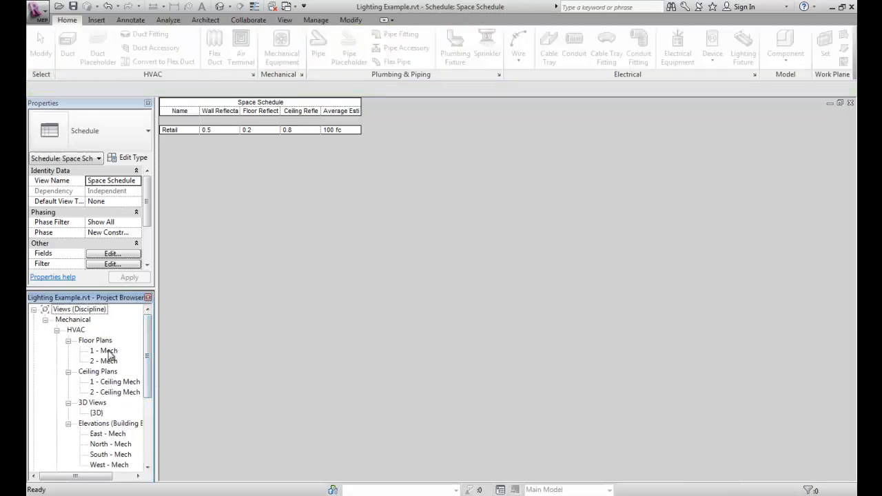
double_click(97, 413)
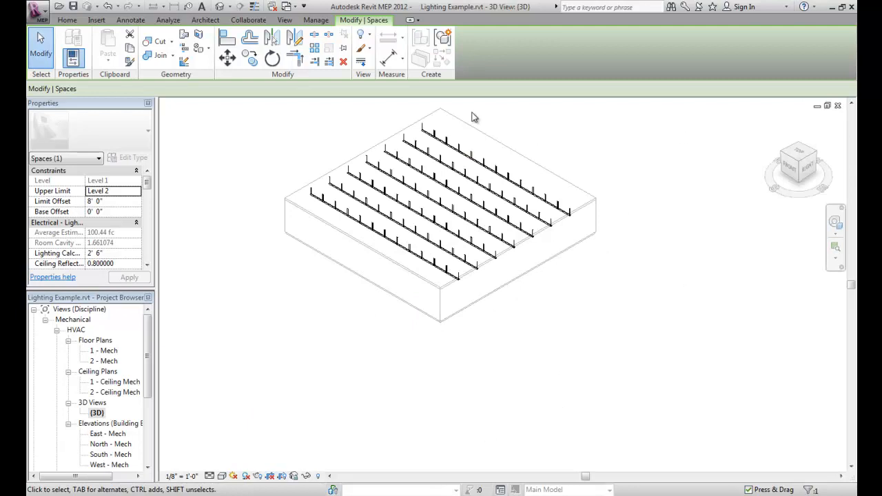
key(z)
key(e)
click(283, 22)
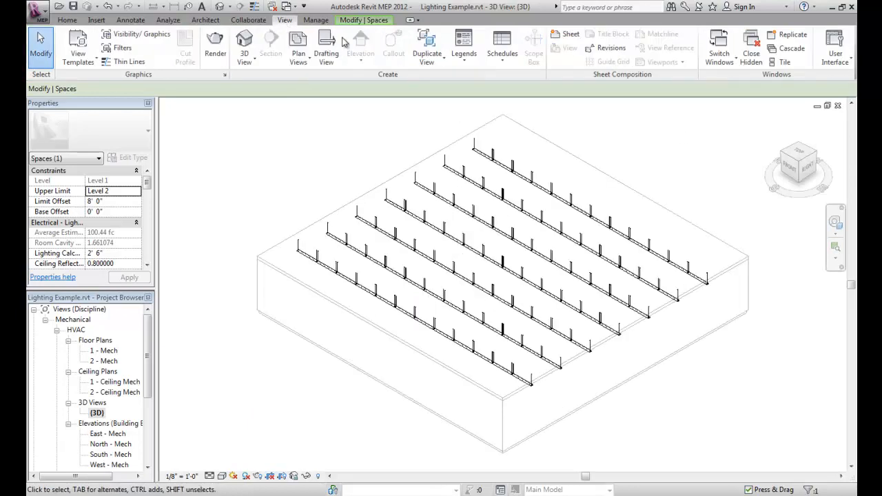
click(215, 51)
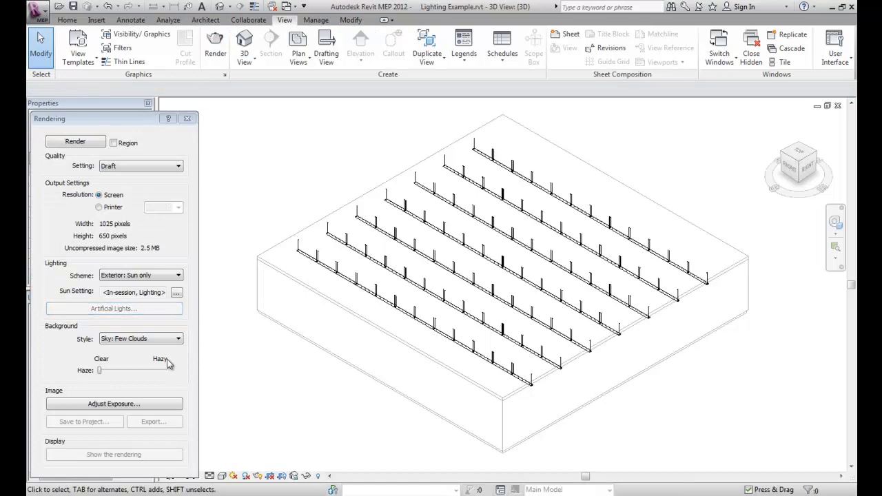
click(172, 276)
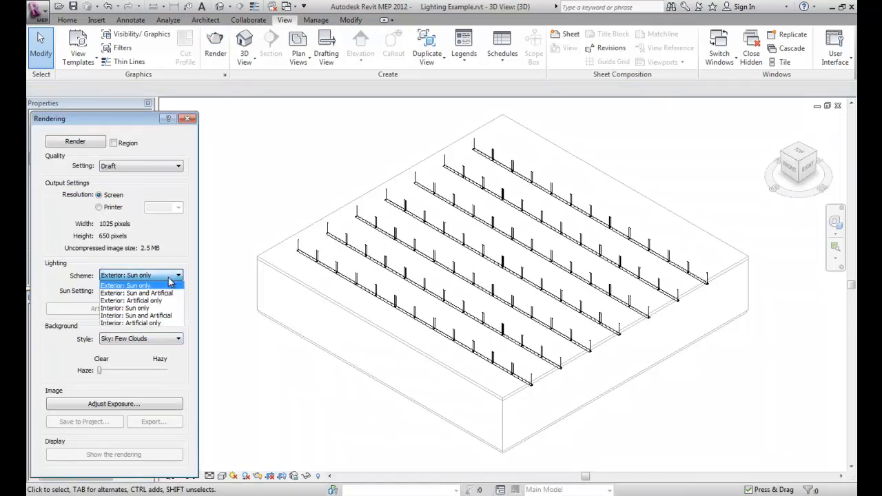
click(136, 323)
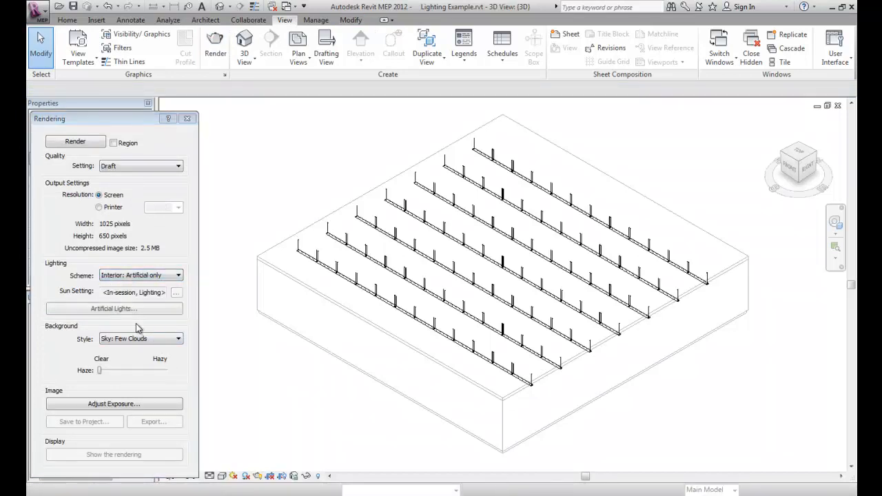
Step: Review the on/off state and dimming of the artificial lights for the rendering, and close the render settings
click(115, 308)
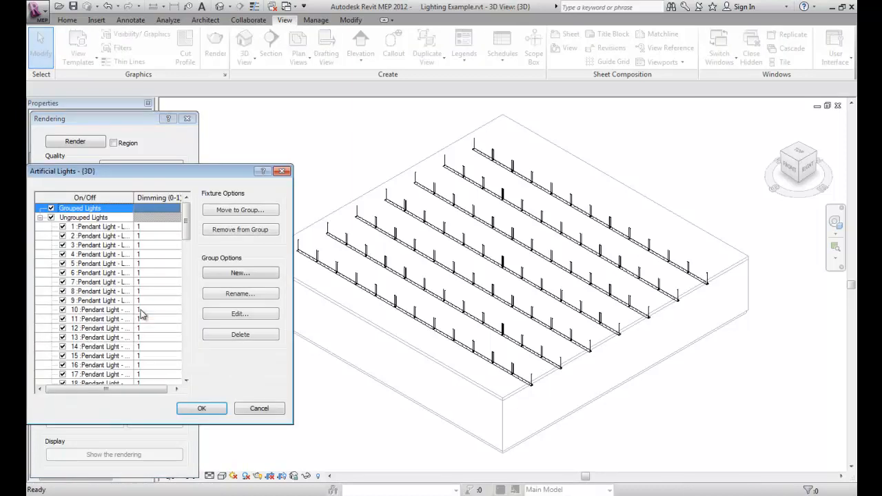
drag(186, 210, 187, 362)
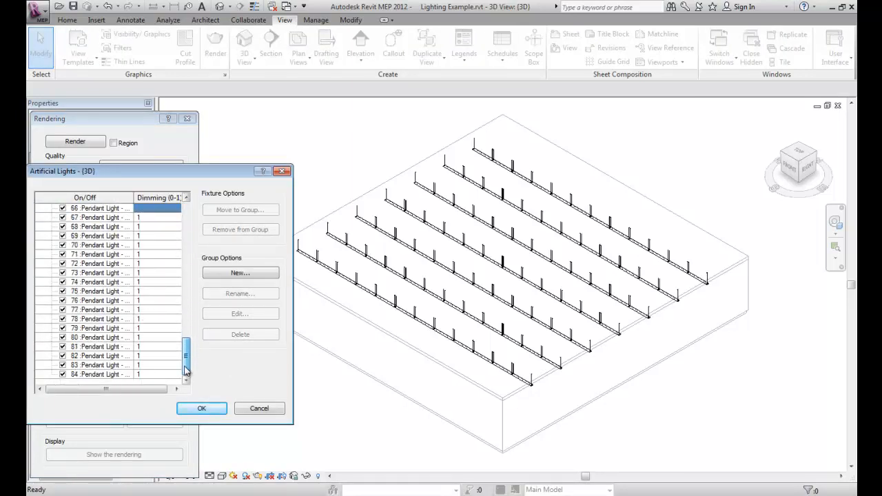
click(202, 408)
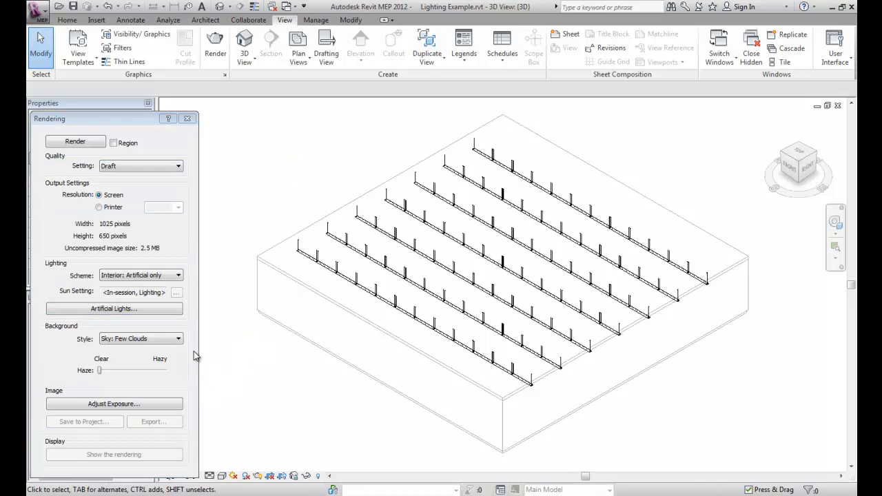
click(187, 119)
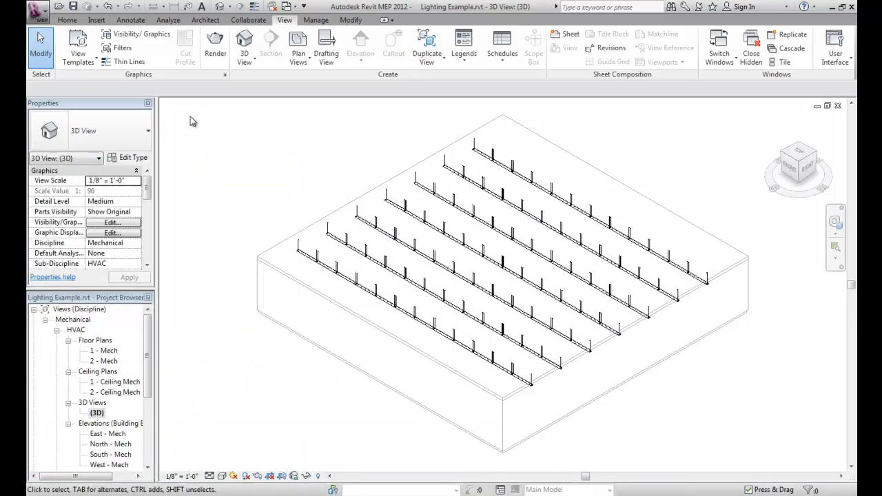
Step: Save the project and export the 3D view as the FBX file LightingExample-3D into the Supermarket Example folder
click(75, 8)
click(43, 14)
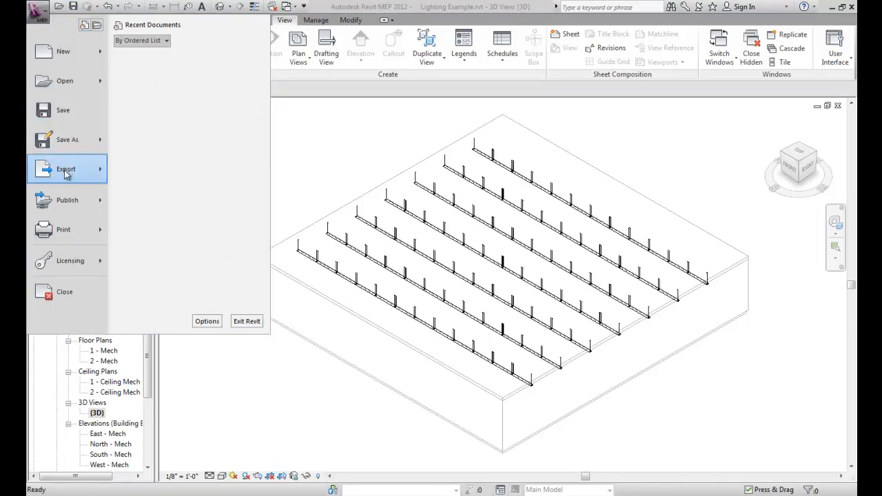
click(131, 180)
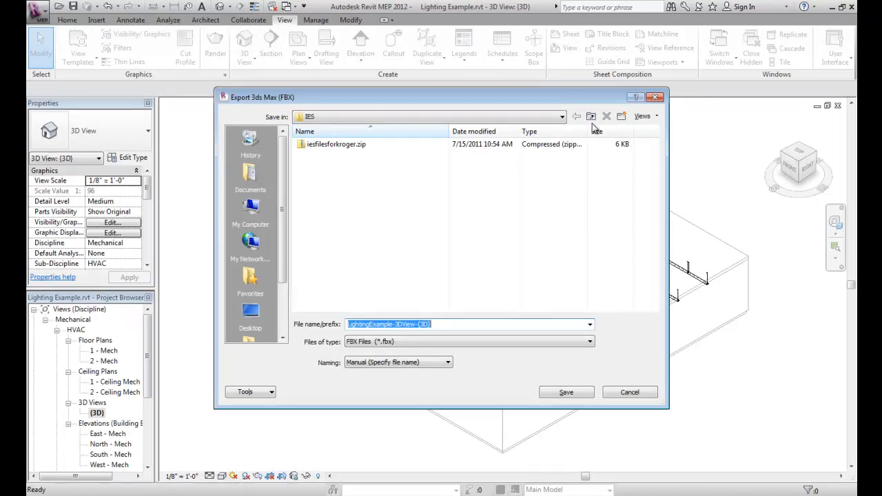
click(248, 178)
double_click(339, 254)
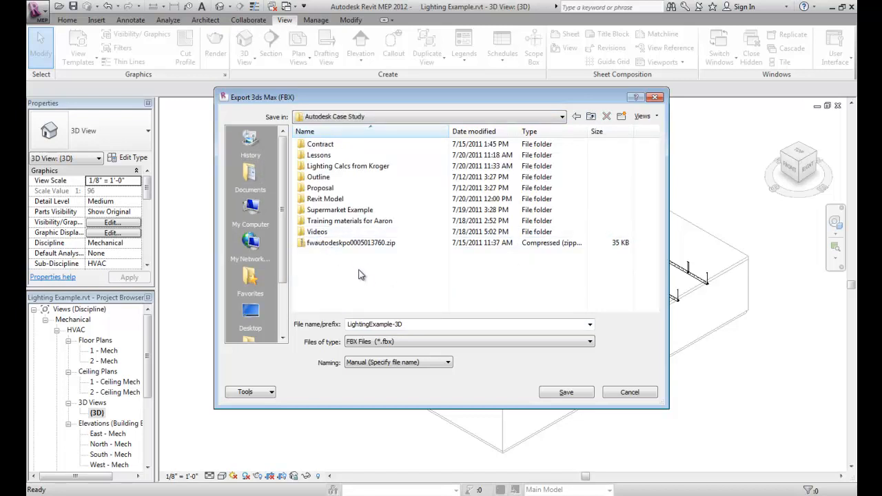
click(334, 213)
double_click(334, 212)
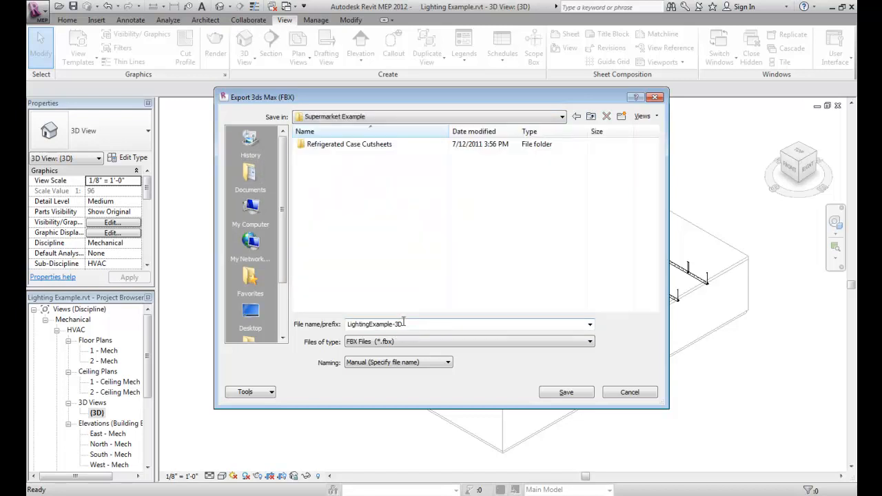
click(565, 394)
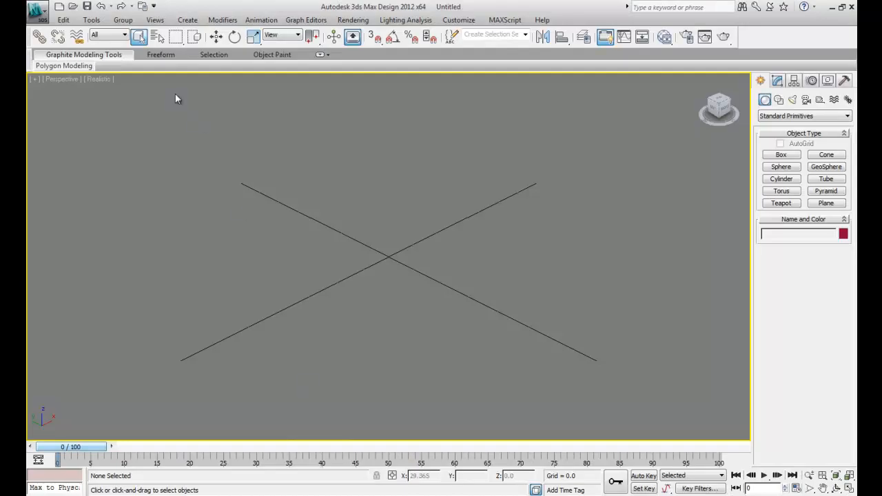
Step: Import LightingExample-3D.fbx from the Supermarket Example folder inside Autodesk Case Study into the empty scene, using the Autodesk Architectural (Revit) preset
click(29, 8)
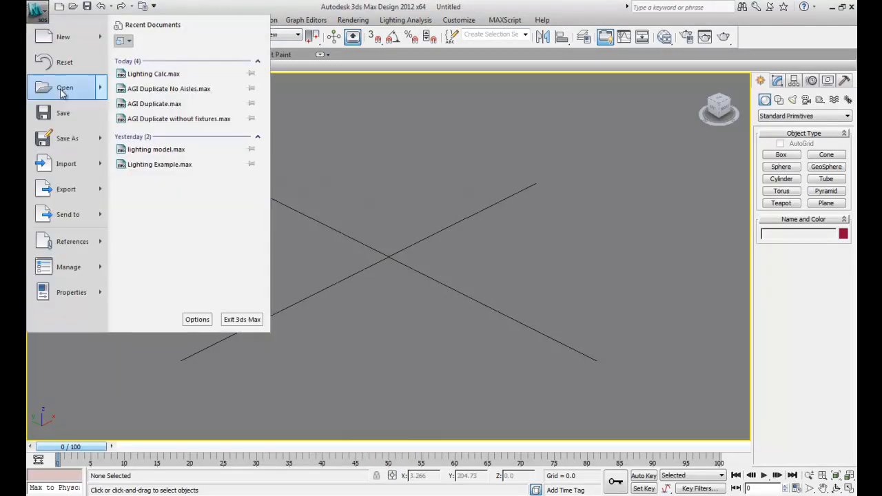
click(61, 171)
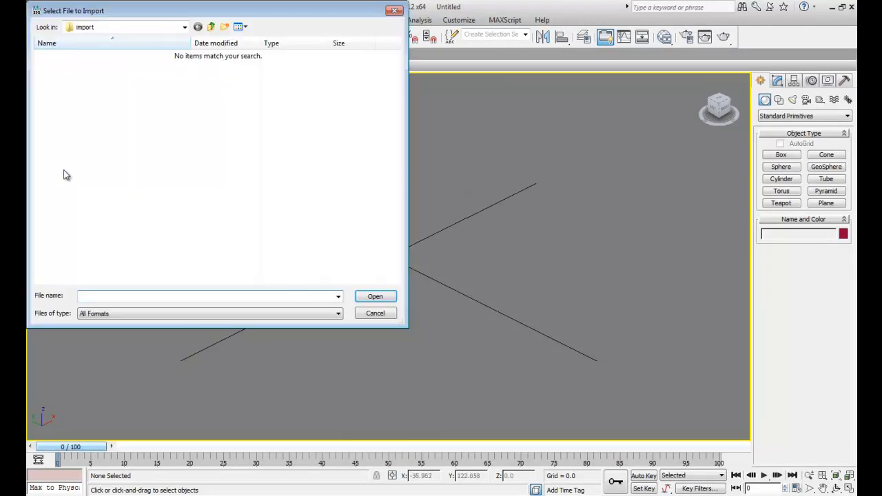
click(185, 27)
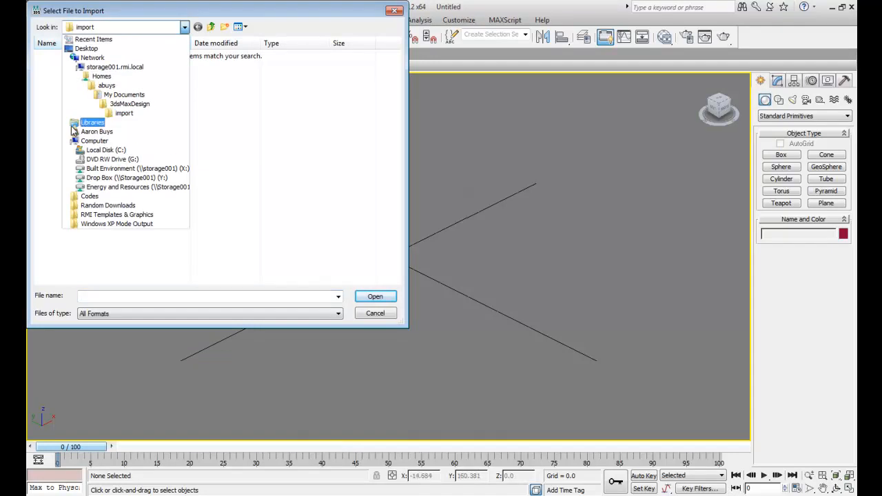
click(94, 122)
double_click(76, 59)
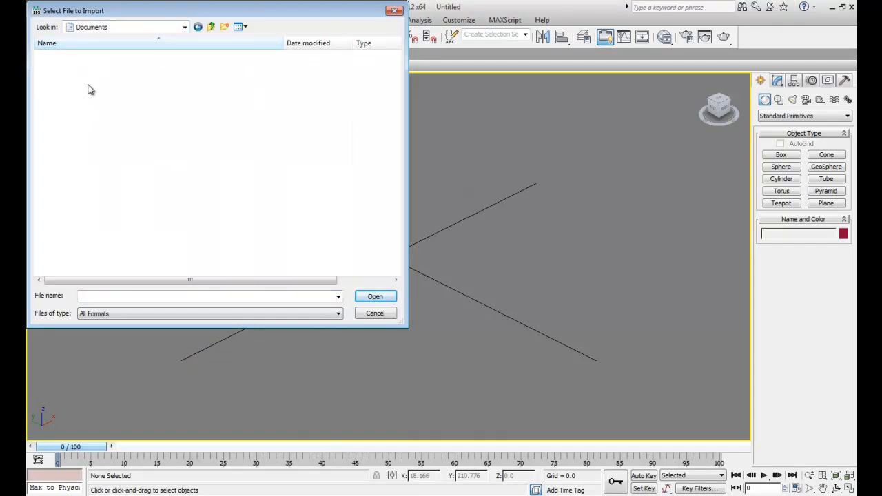
double_click(96, 167)
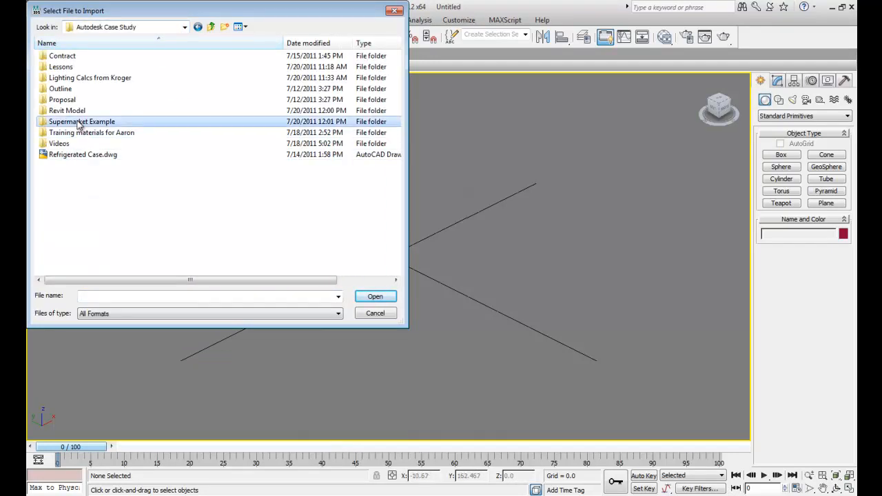
double_click(78, 122)
click(86, 67)
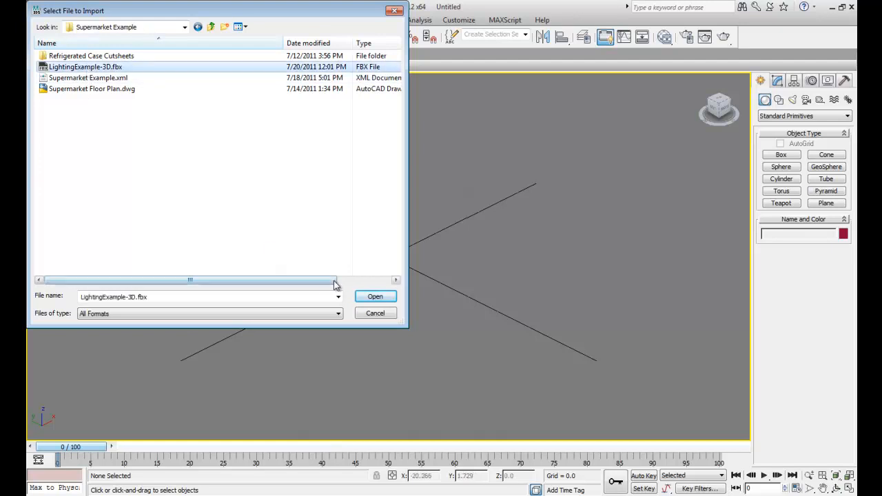
click(374, 296)
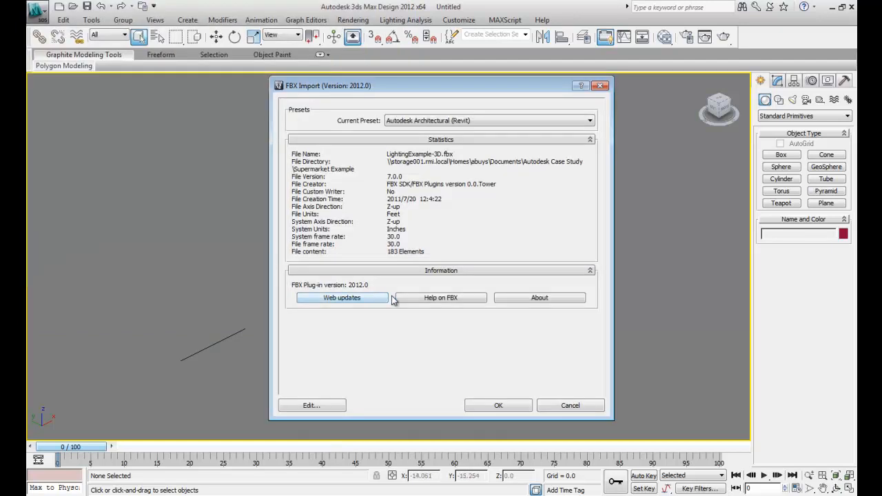
click(498, 405)
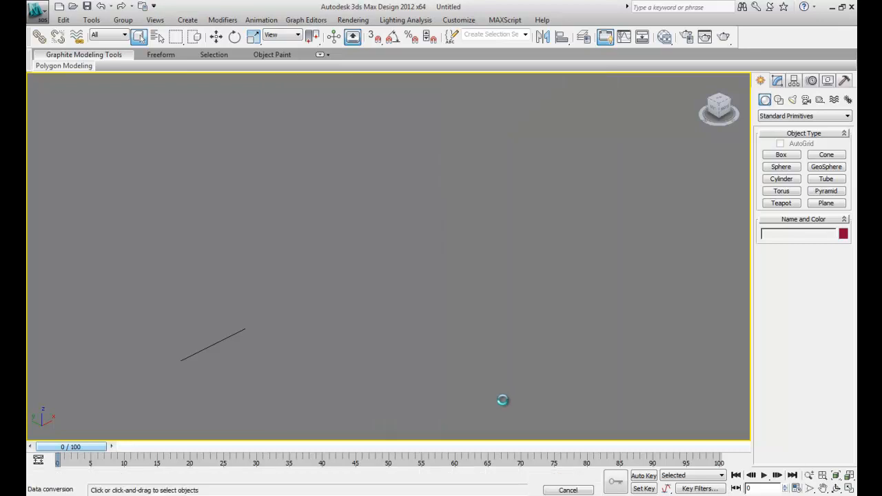